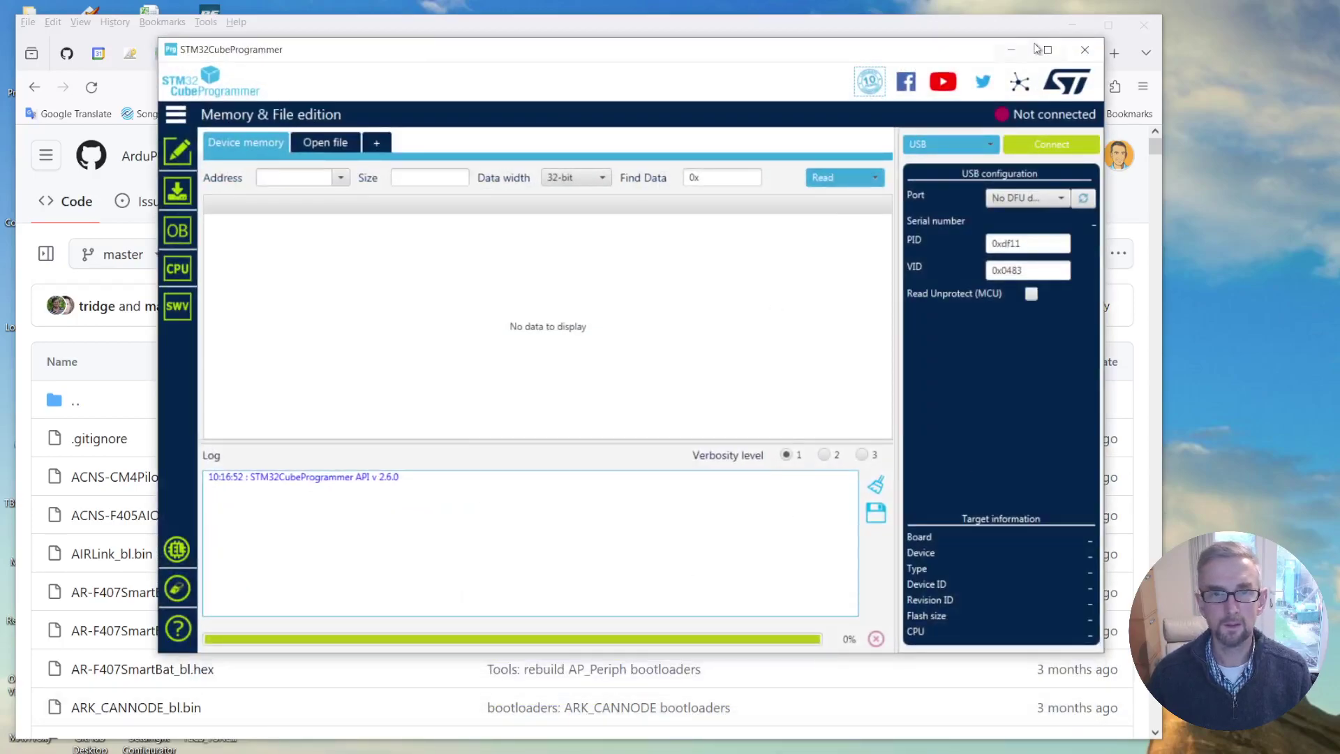
Minimize the programmer and open the ardupilot repository from the ArduPilot GitHub organisation
{"action": "left_click", "coordinate": [1011, 49]}
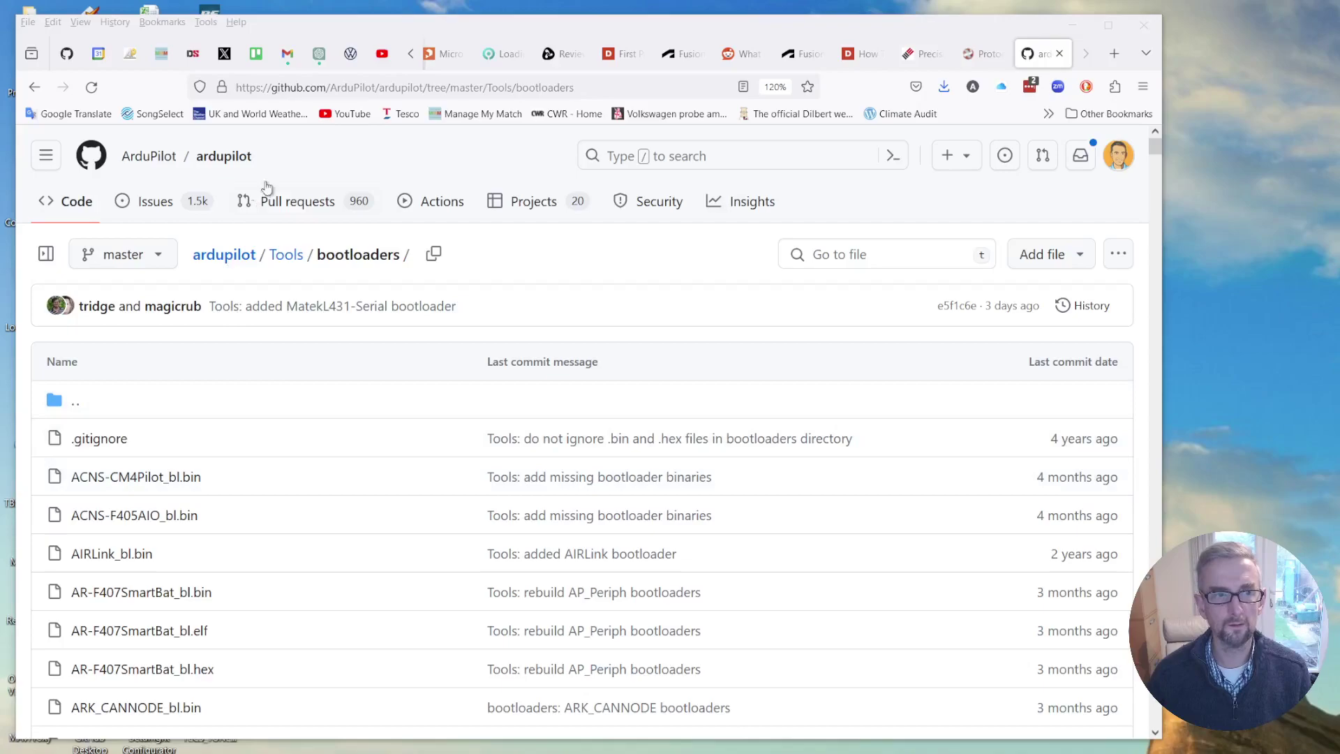
{"action": "left_click", "coordinate": [154, 162]}
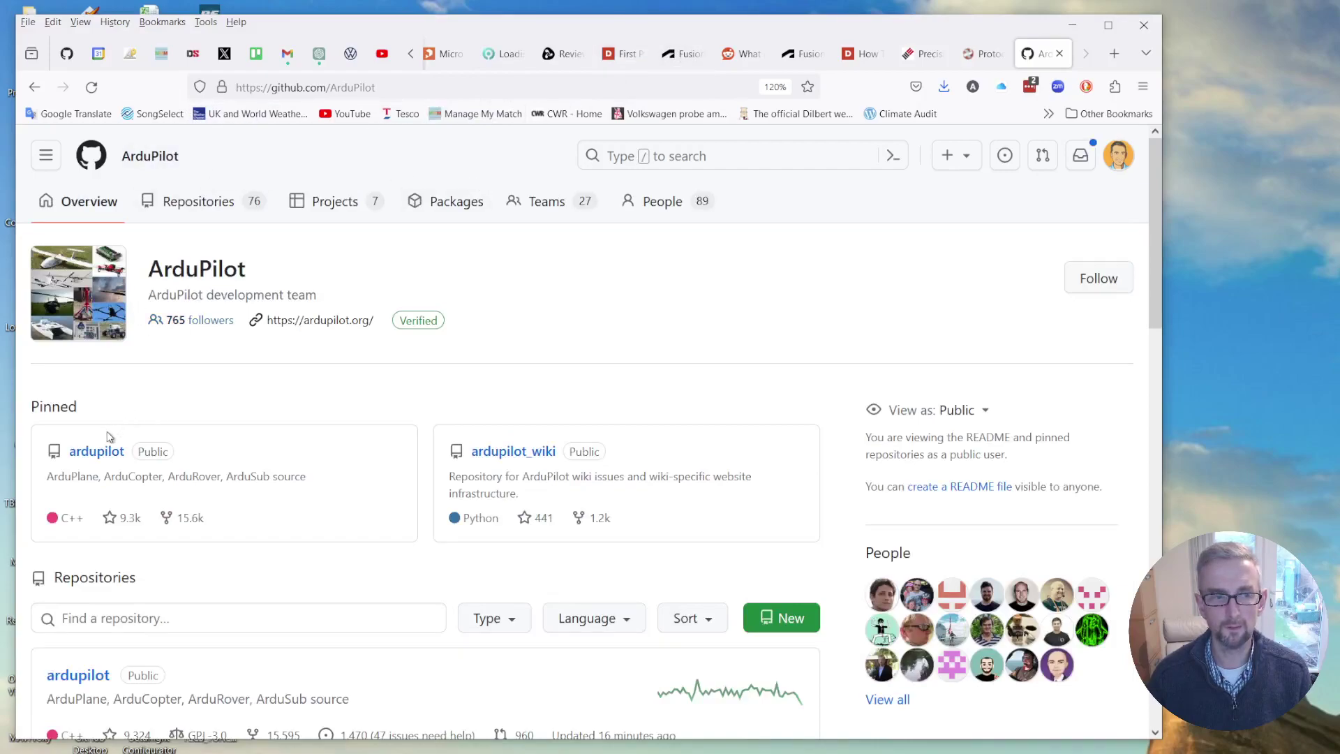
{"action": "left_click", "coordinate": [81, 682]}
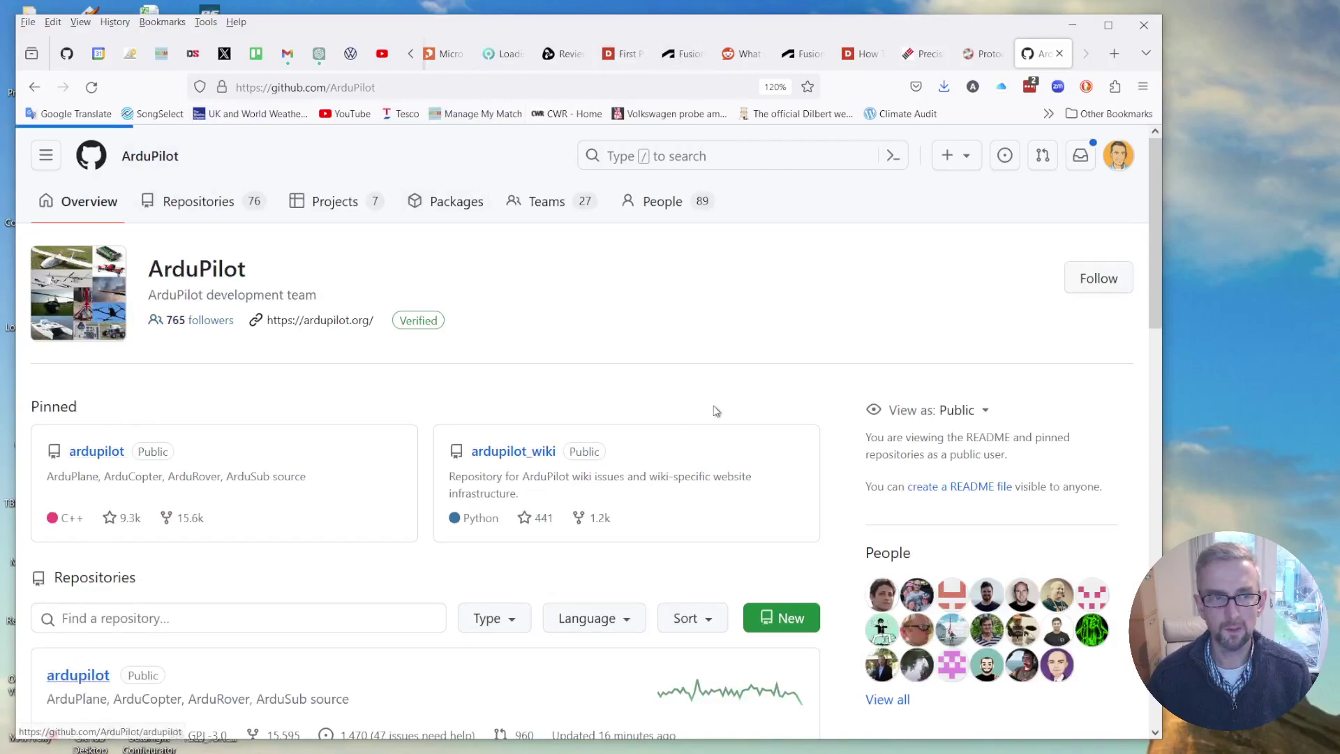
{"action": "scroll", "coordinate": [573, 466], "scroll_direction": "down", "scroll_amount": 7}
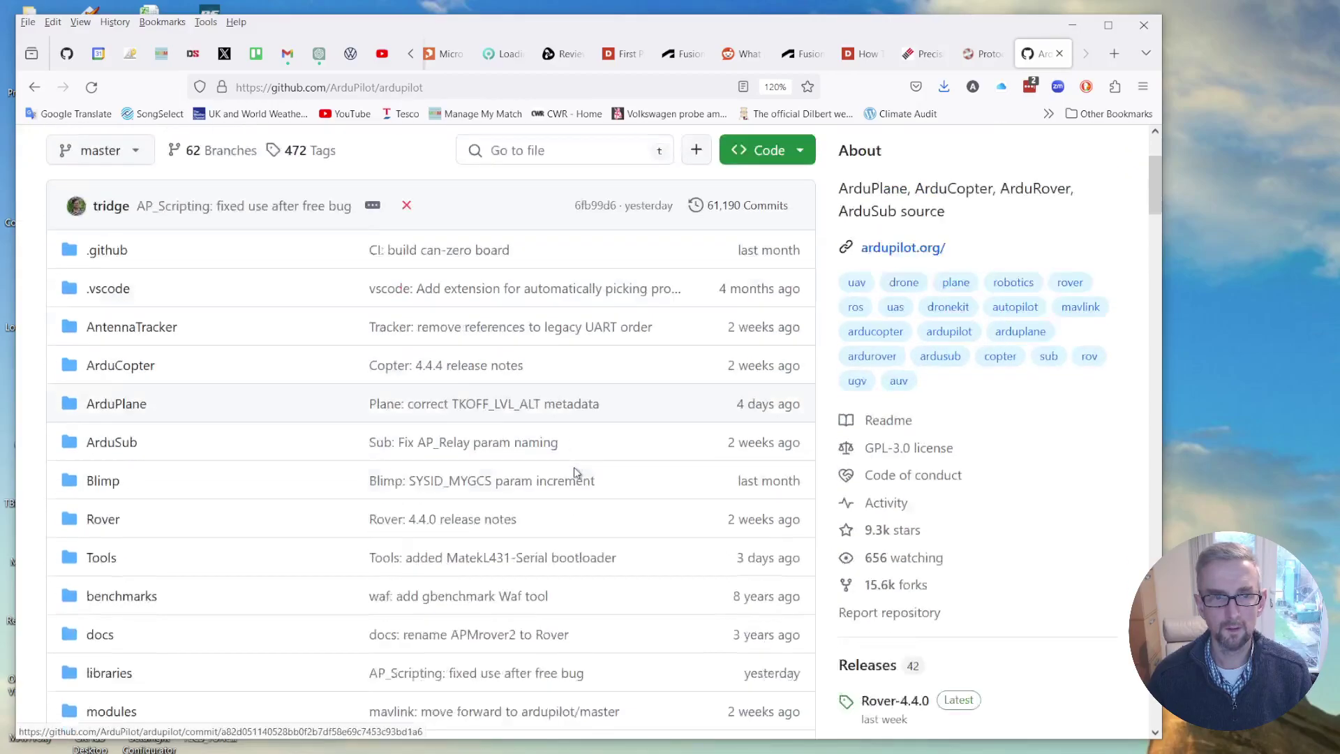
{"action": "scroll", "coordinate": [558, 471], "scroll_direction": "up", "scroll_amount": 4}
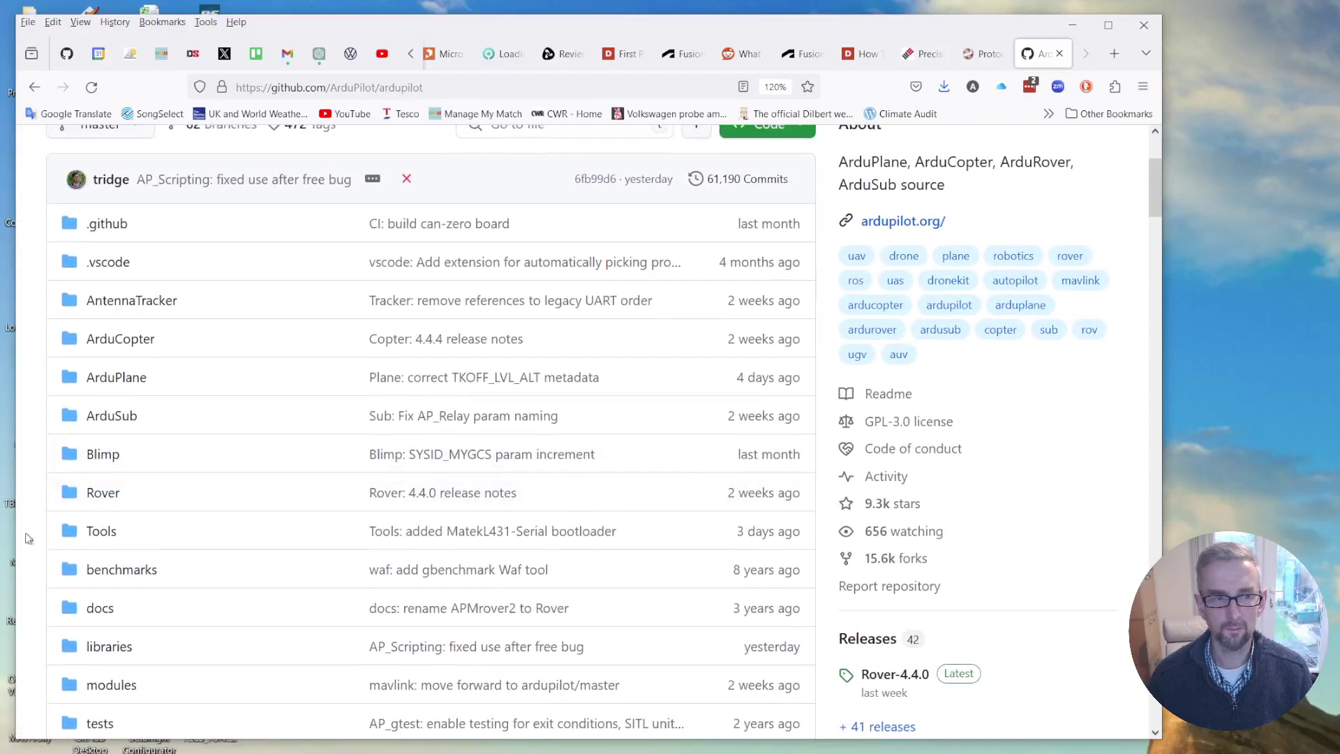
Go to Tools/bootloaders and scroll down to the MatekH743 bootloader files
{"action": "left_click", "coordinate": [101, 532]}
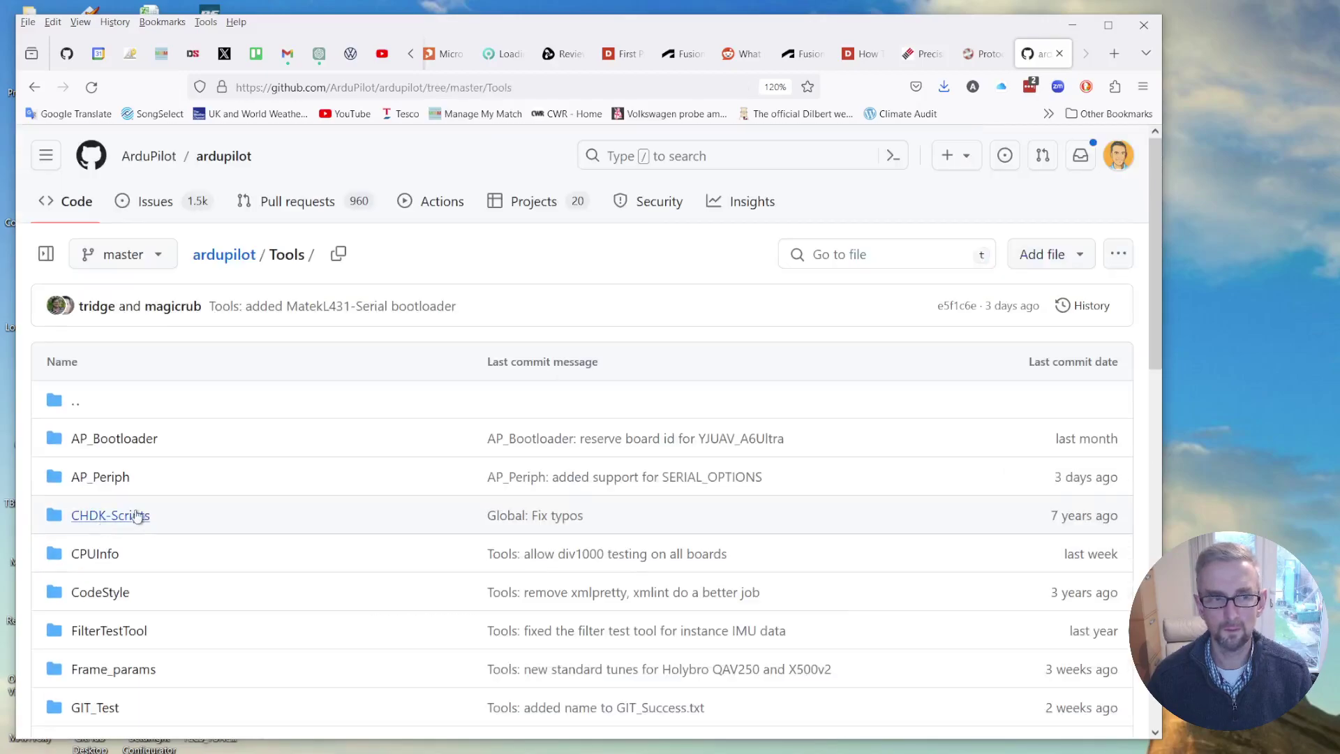
{"action": "scroll", "coordinate": [141, 514], "scroll_direction": "down", "scroll_amount": 5}
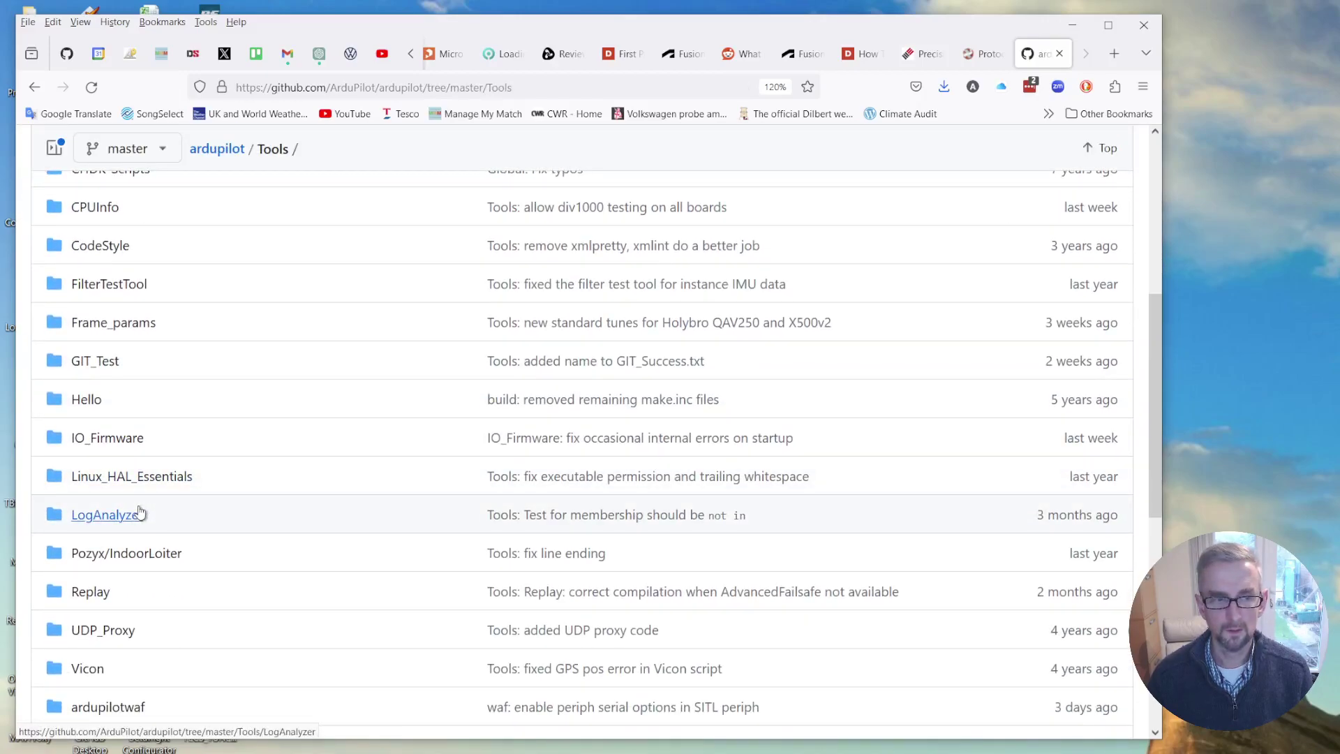
{"action": "scroll", "coordinate": [136, 513], "scroll_direction": "down", "scroll_amount": 7}
{"action": "left_click", "coordinate": [106, 293]}
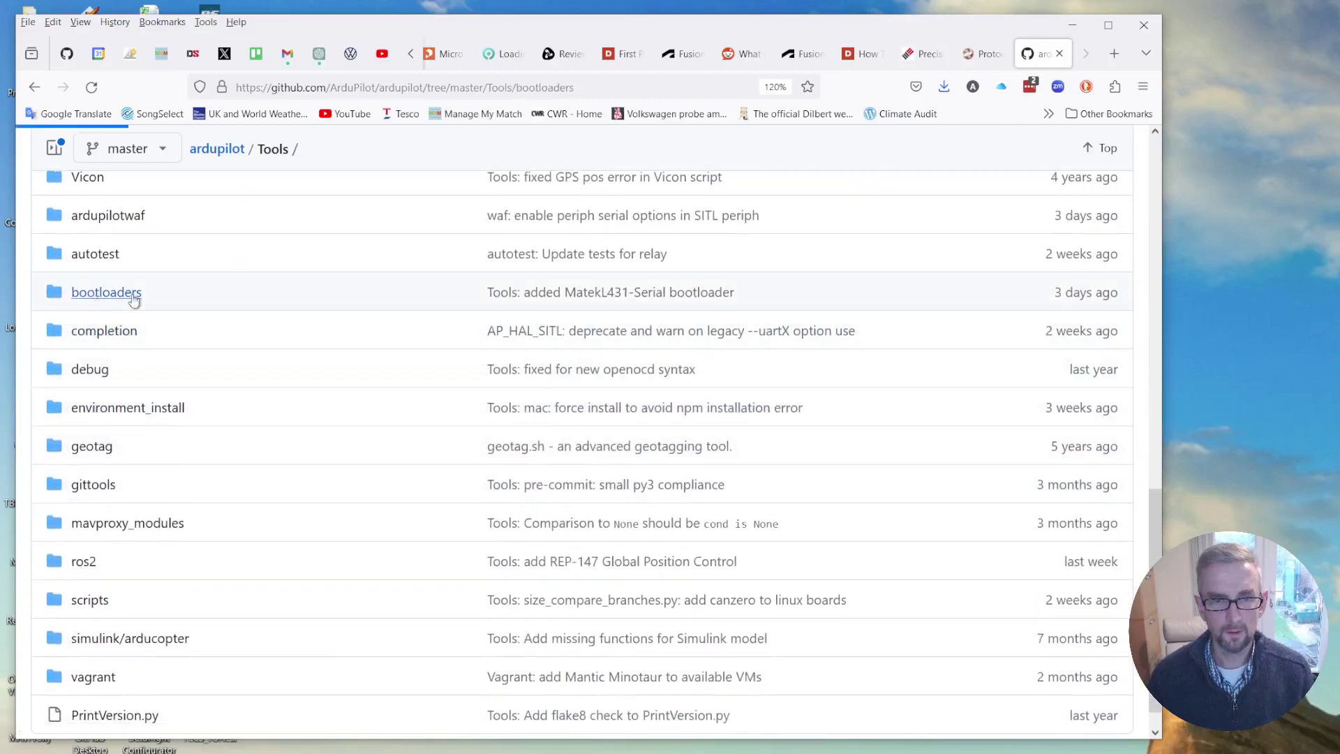
{"action": "scroll", "coordinate": [549, 394], "scroll_direction": "down", "scroll_amount": 15}
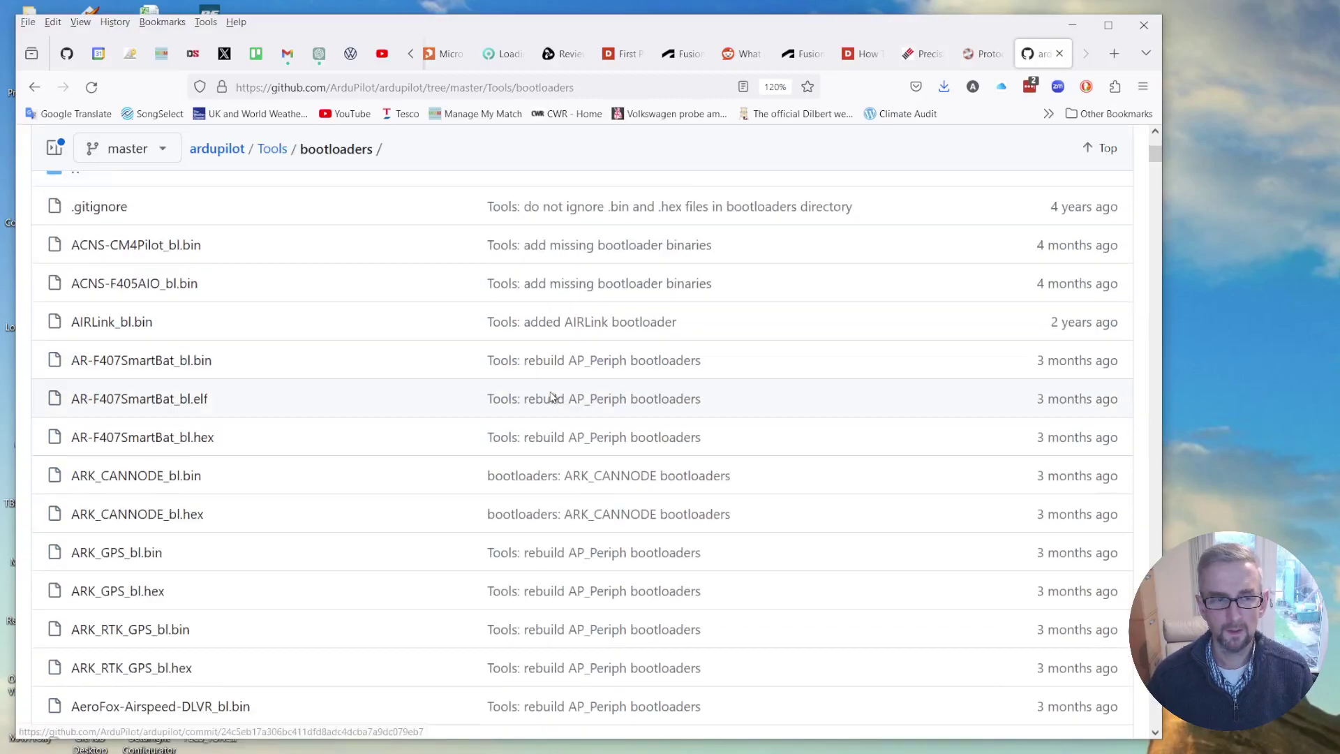
{"action": "scroll", "coordinate": [547, 387], "scroll_direction": "down", "scroll_amount": 20}
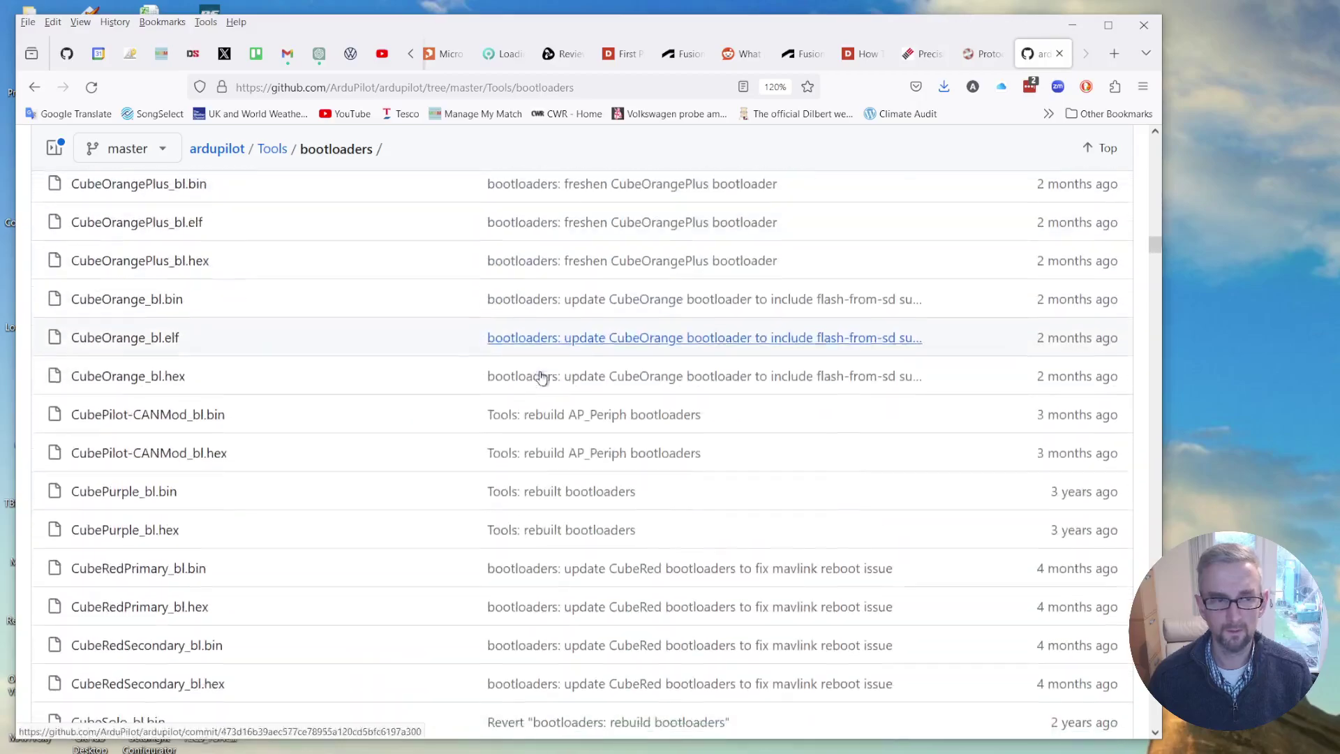
{"action": "scroll", "coordinate": [544, 377], "scroll_direction": "down", "scroll_amount": 15}
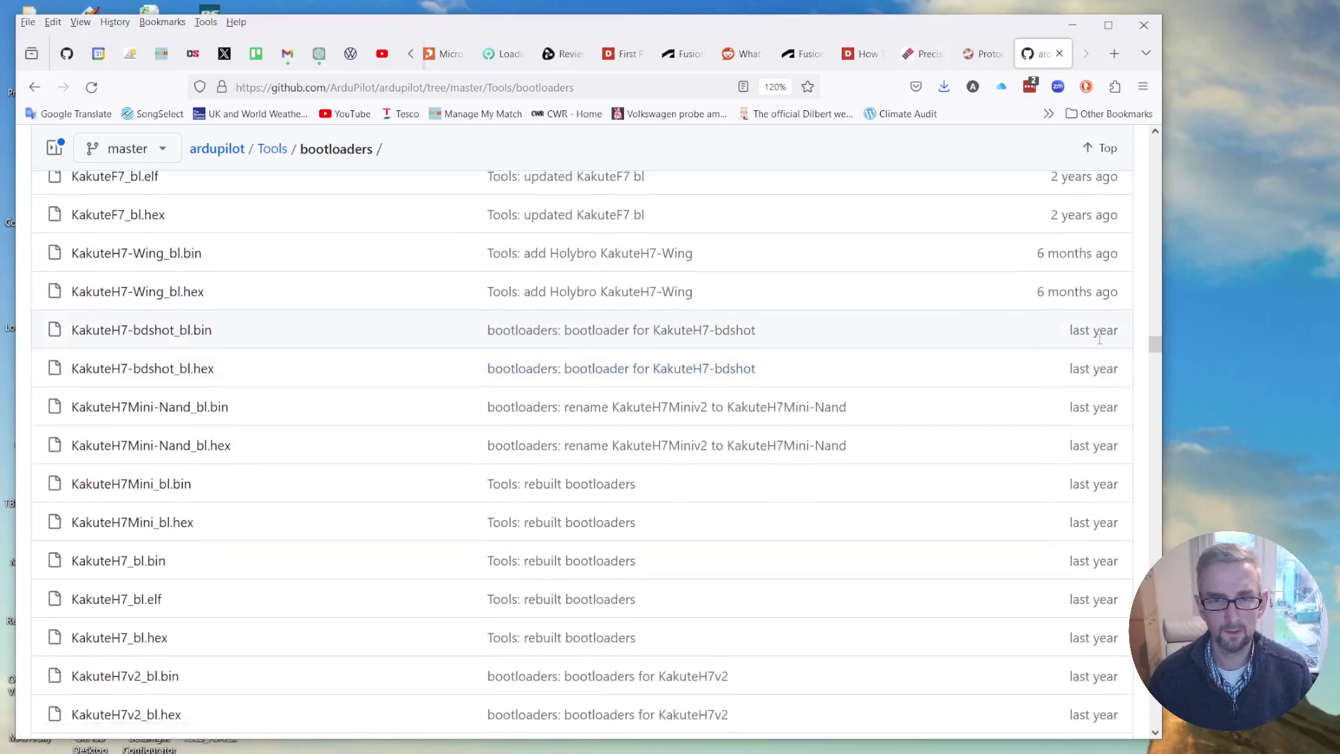
{"action": "left_click_drag", "start_coordinate": [1156, 353], "coordinate": [1156, 403]}
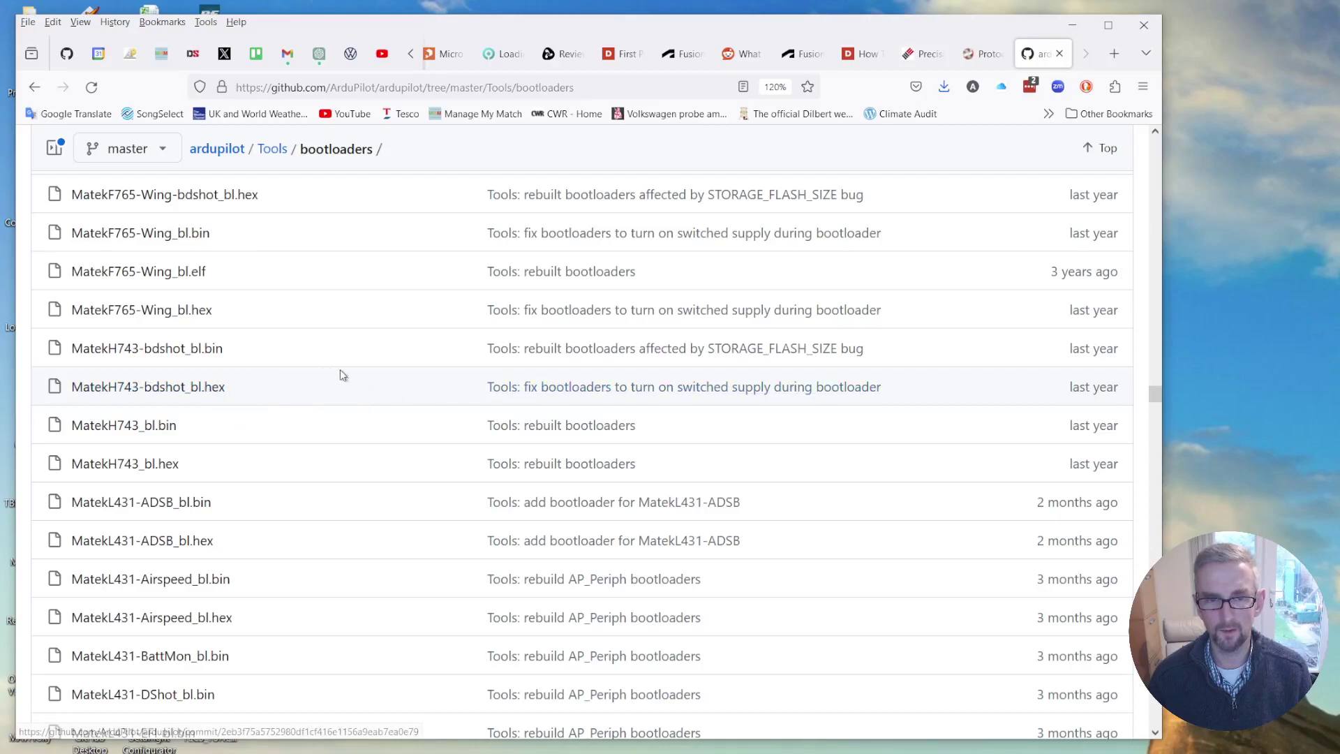
Download the raw MatekH743-bdshot_bl.hex file and save it to the Downloads folder
{"action": "left_click", "coordinate": [189, 388]}
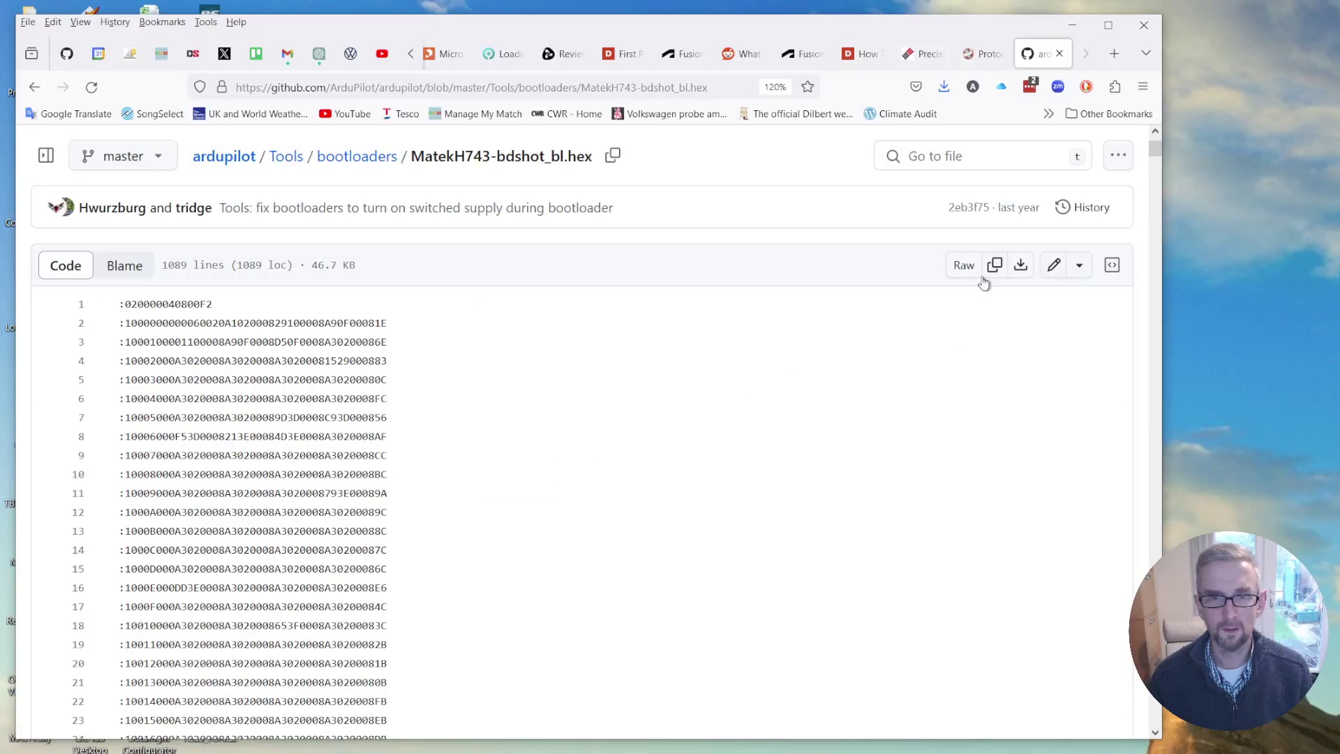
{"action": "left_click", "coordinate": [1081, 266]}
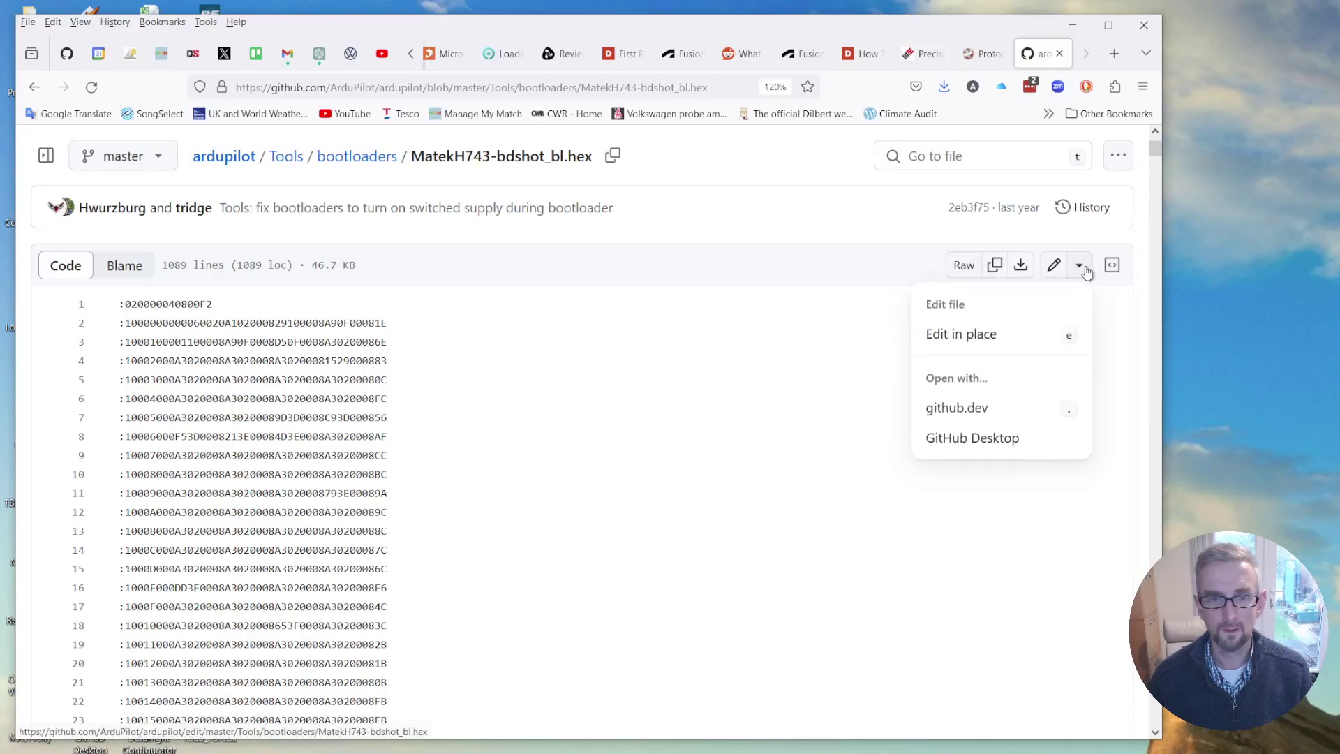
{"action": "left_click", "coordinate": [1081, 266]}
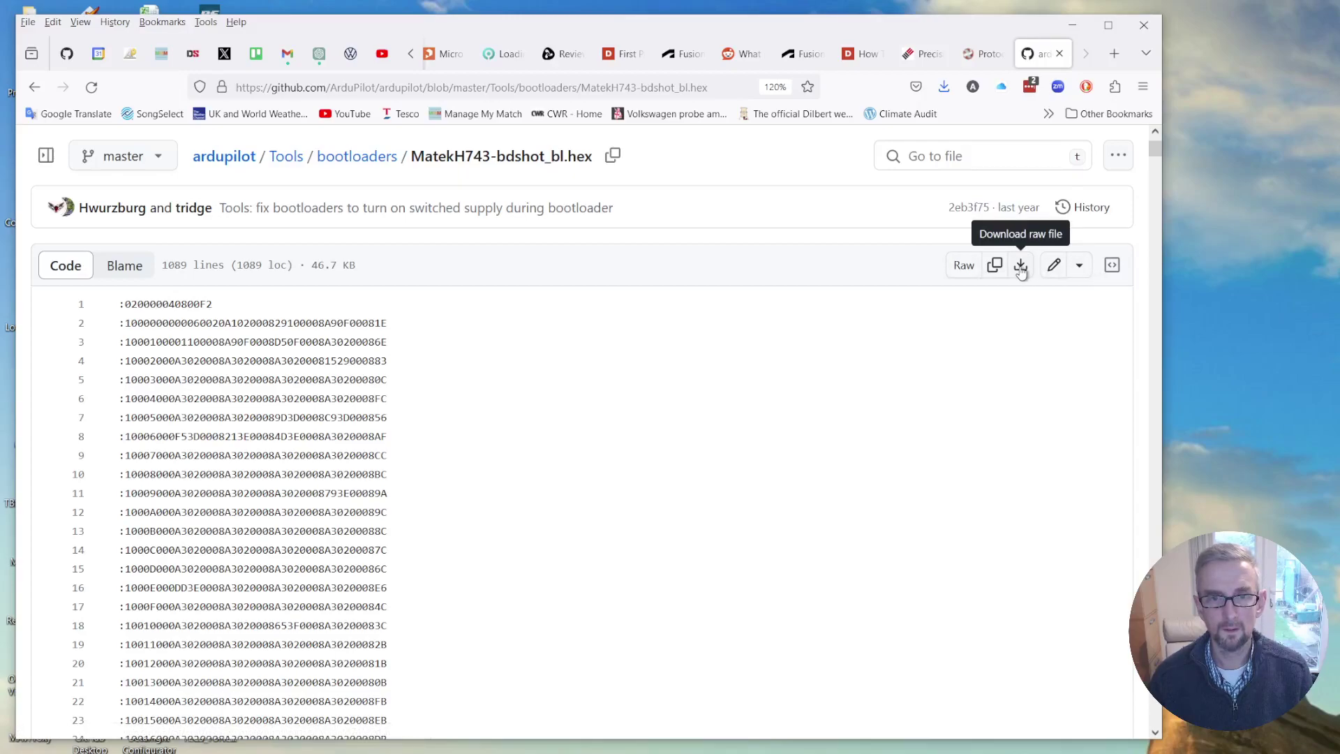
{"action": "left_click", "coordinate": [1020, 267]}
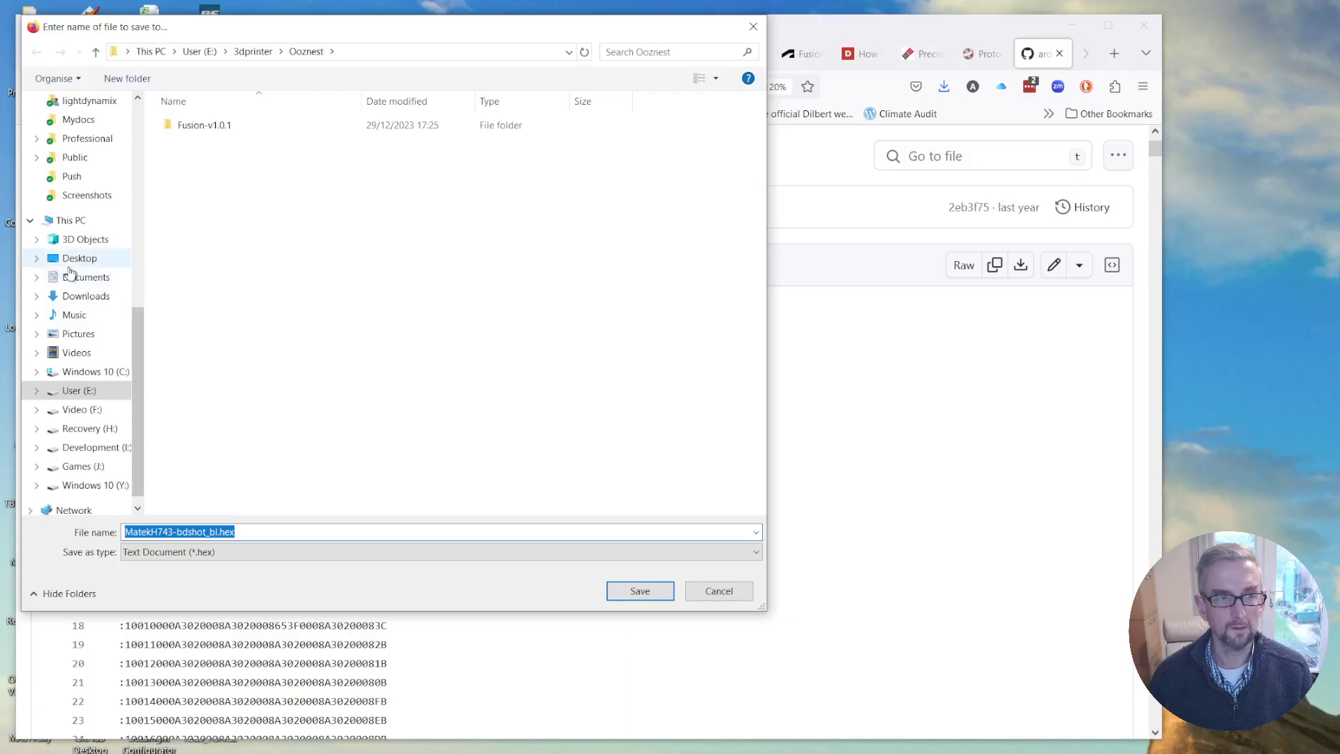
{"action": "left_click", "coordinate": [99, 296]}
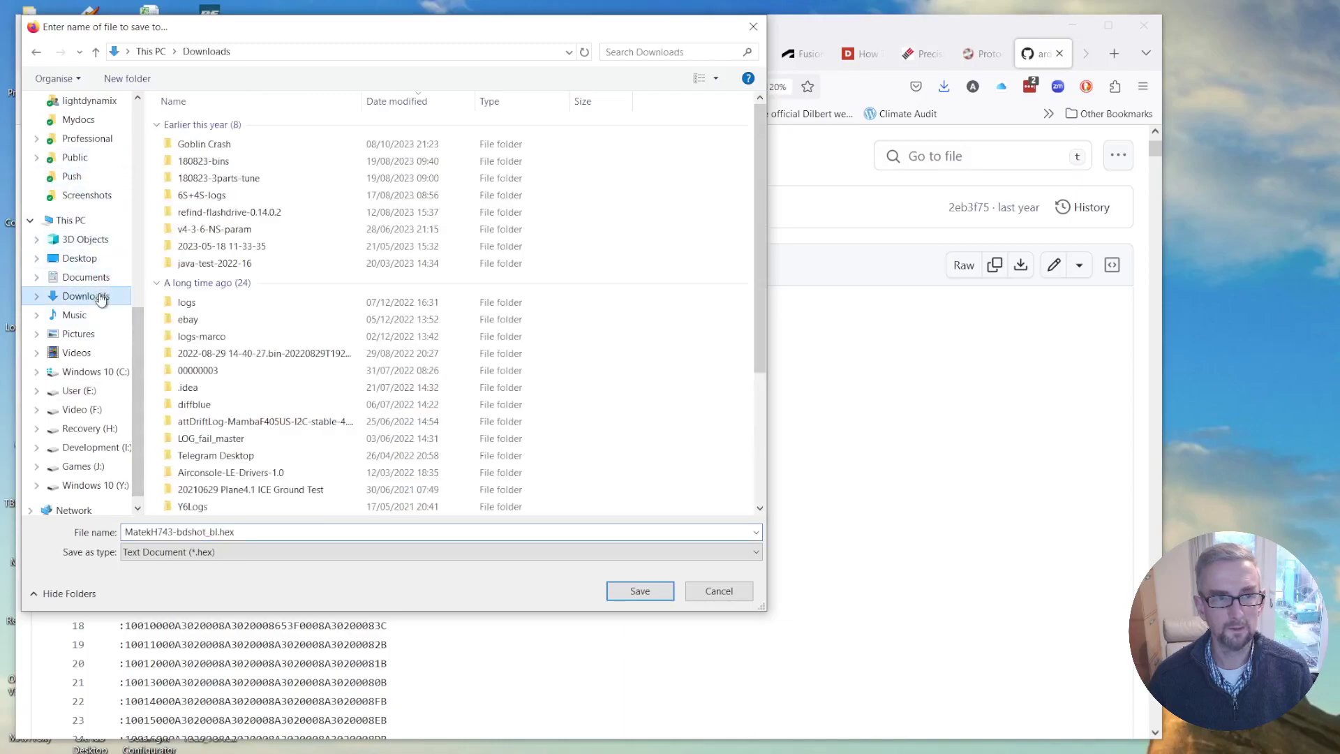
{"action": "left_click", "coordinate": [661, 595]}
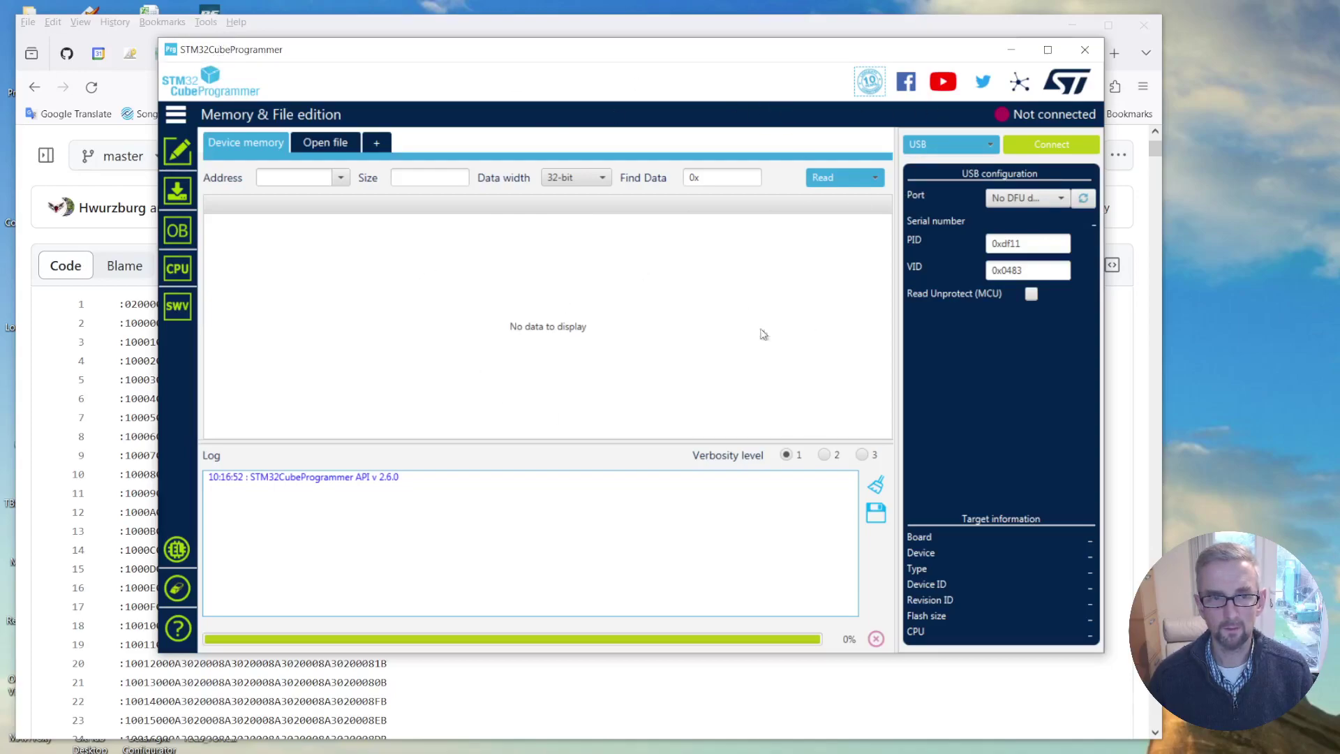
Try a USB connection twice; the Port list still shows no DFU device detected
{"action": "left_click", "coordinate": [1045, 148]}
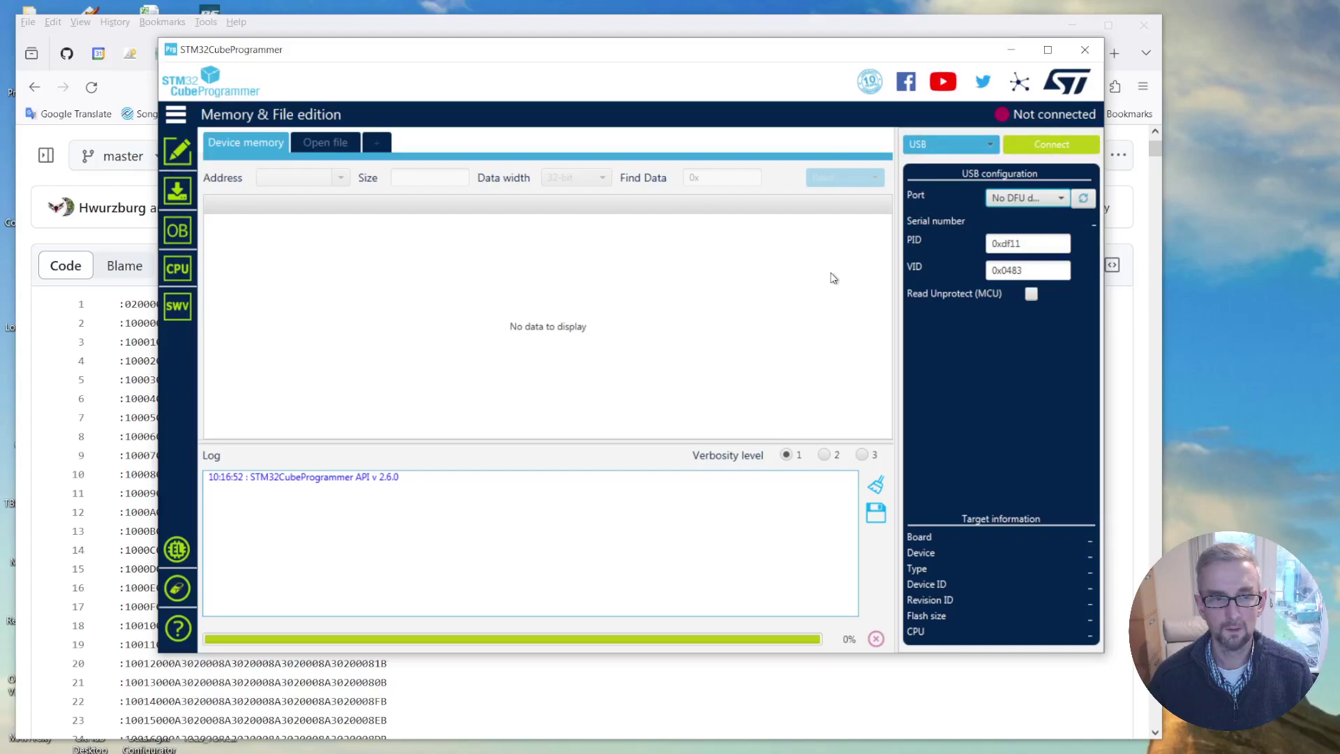
{"action": "left_click", "coordinate": [1057, 144]}
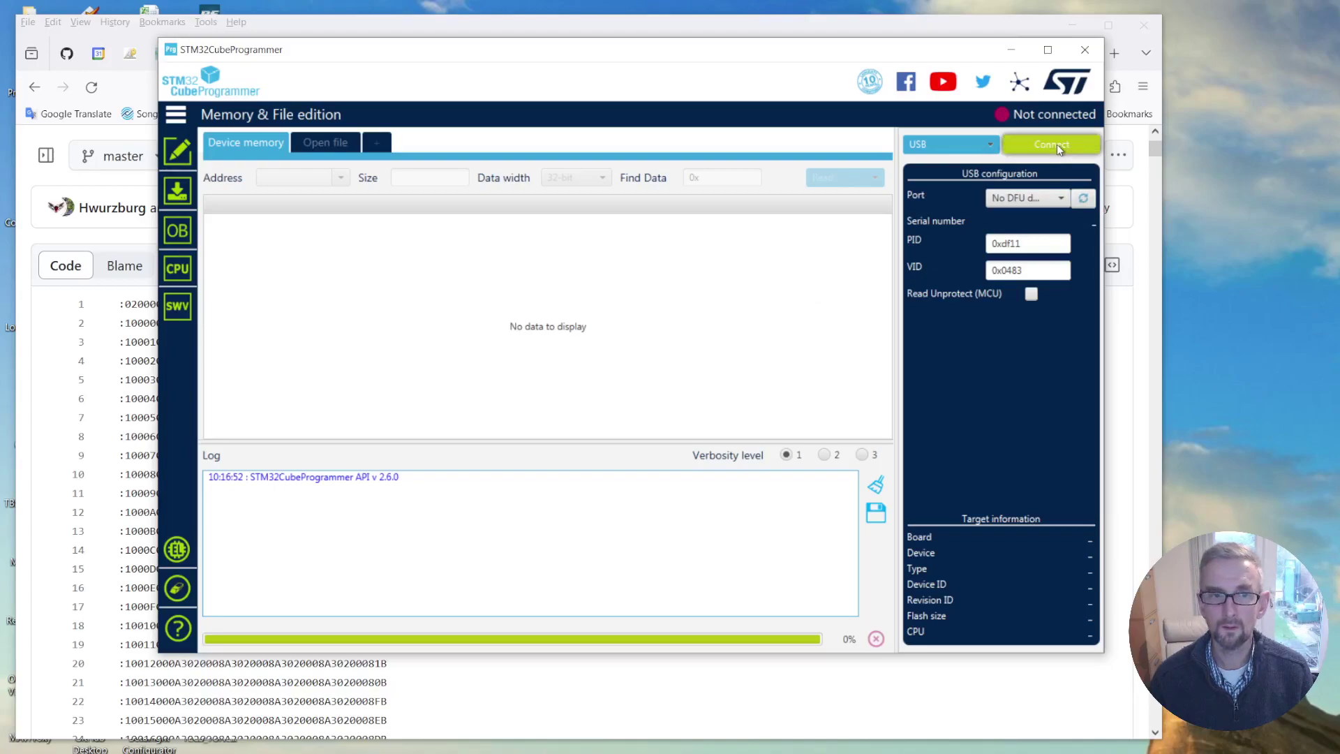
{"action": "left_click", "coordinate": [1061, 199]}
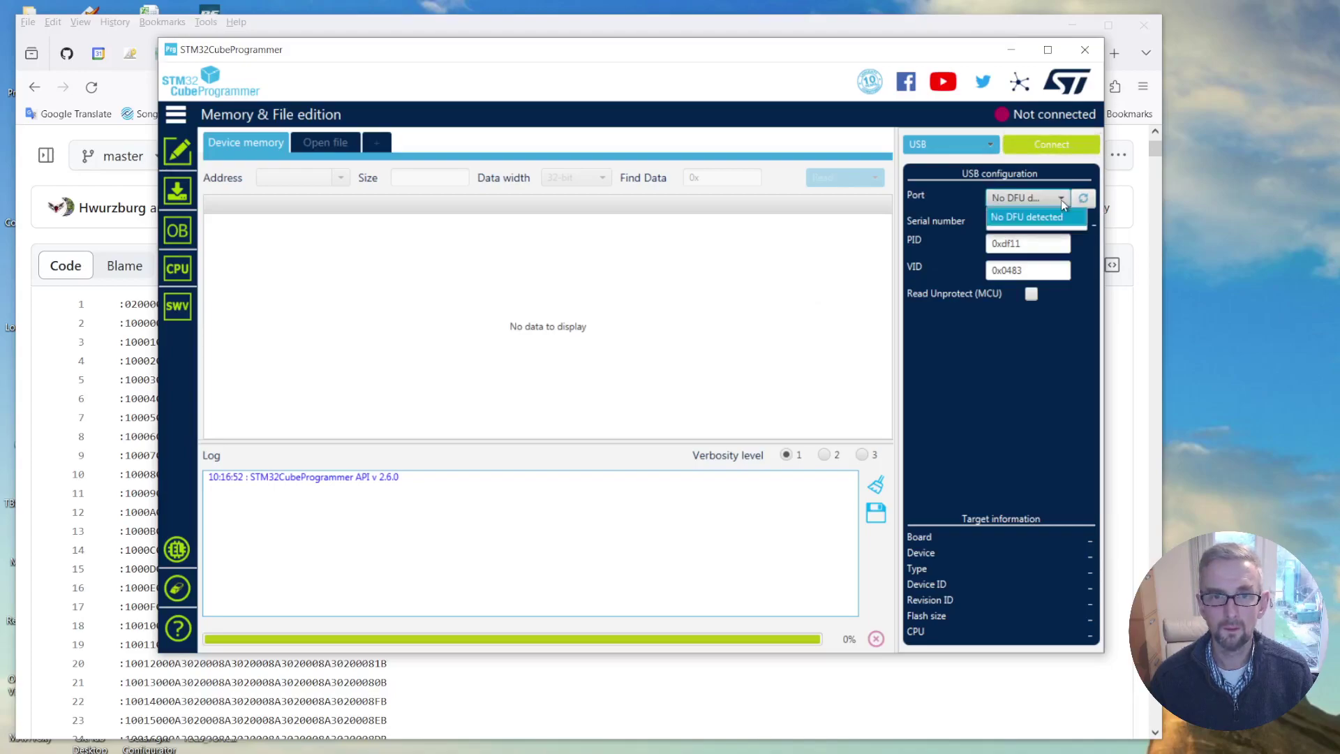
{"action": "left_click", "coordinate": [1061, 200]}
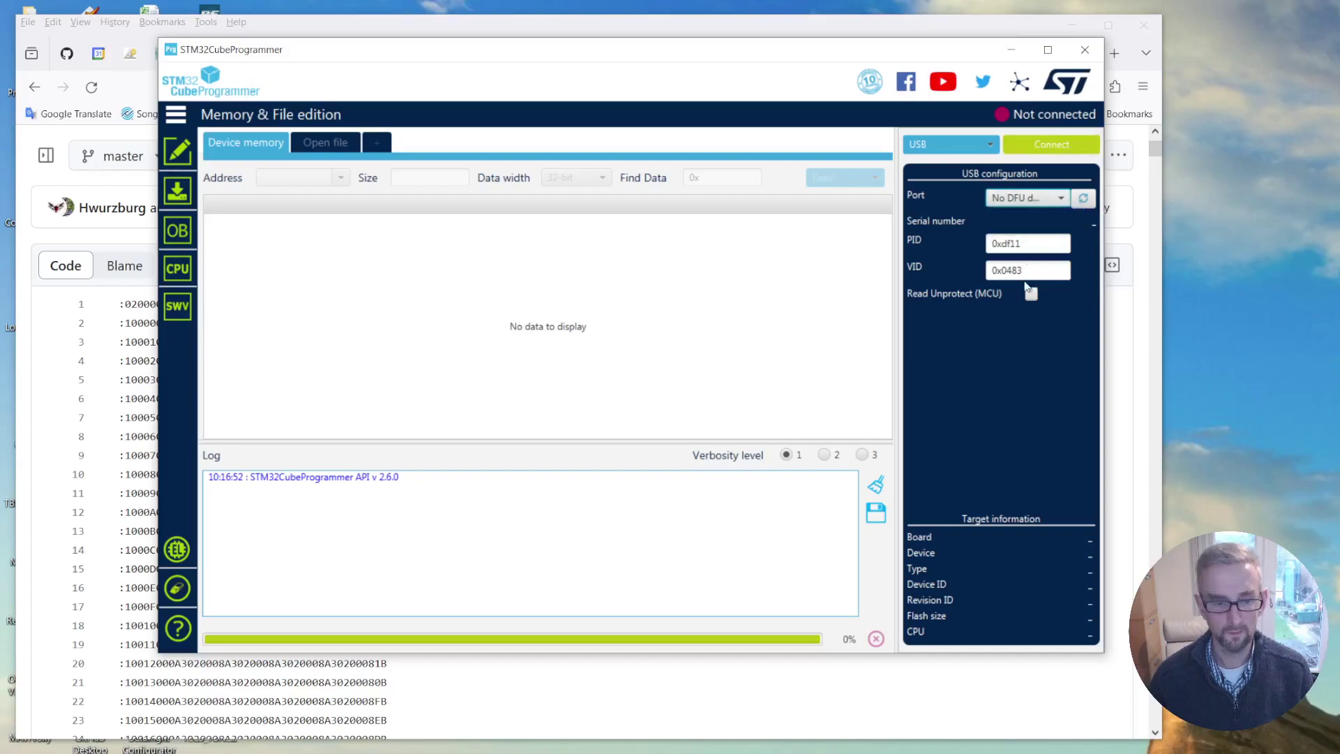
Refresh the ports so USB1 appears, then connect to the STM32H7 board in DFU mode
{"action": "left_click", "coordinate": [1083, 198]}
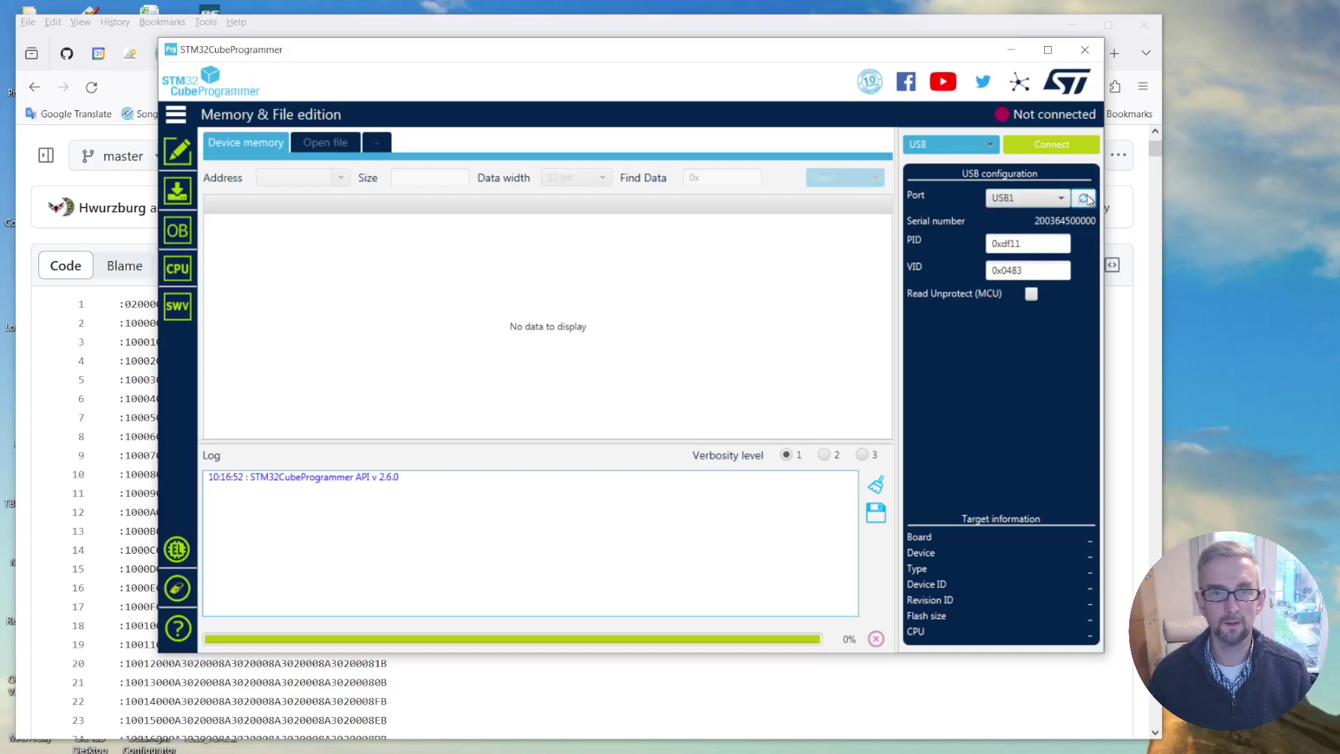
{"action": "left_click", "coordinate": [1062, 148]}
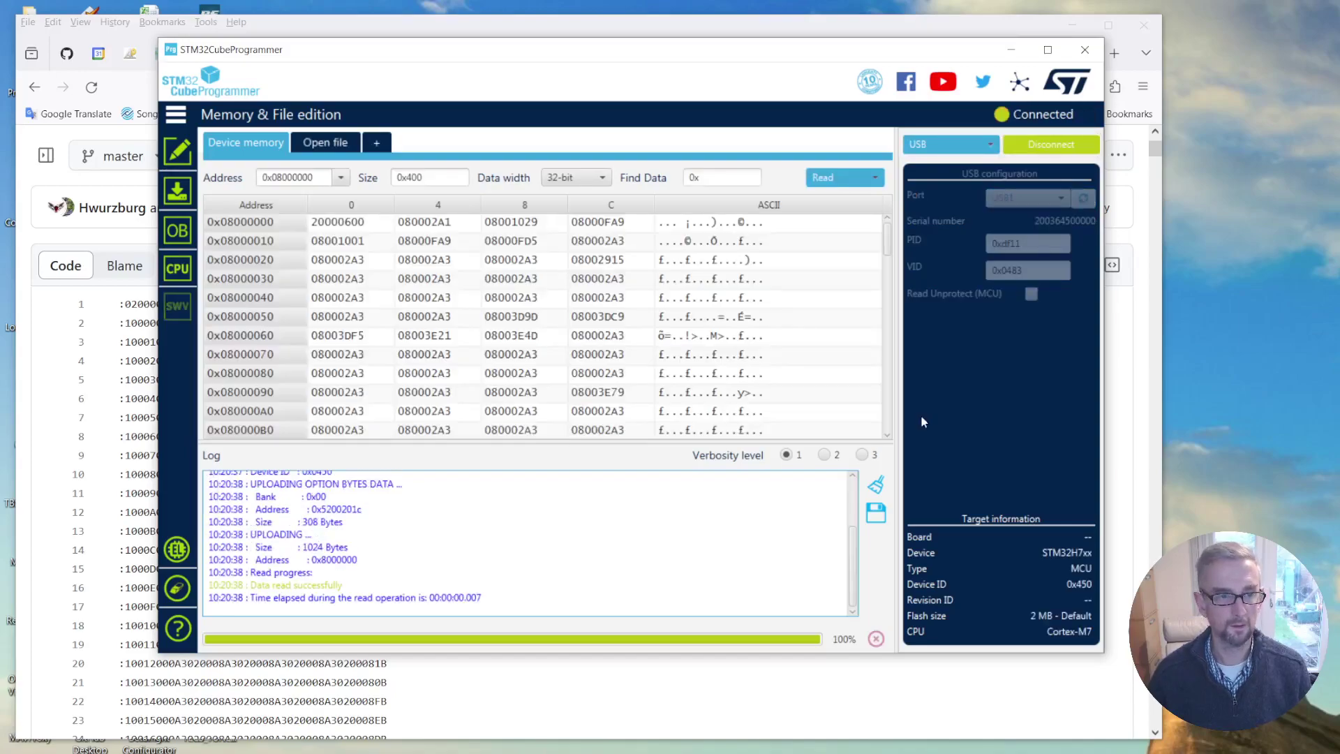
{"action": "left_click_drag", "start_coordinate": [849, 566], "coordinate": [847, 484]}
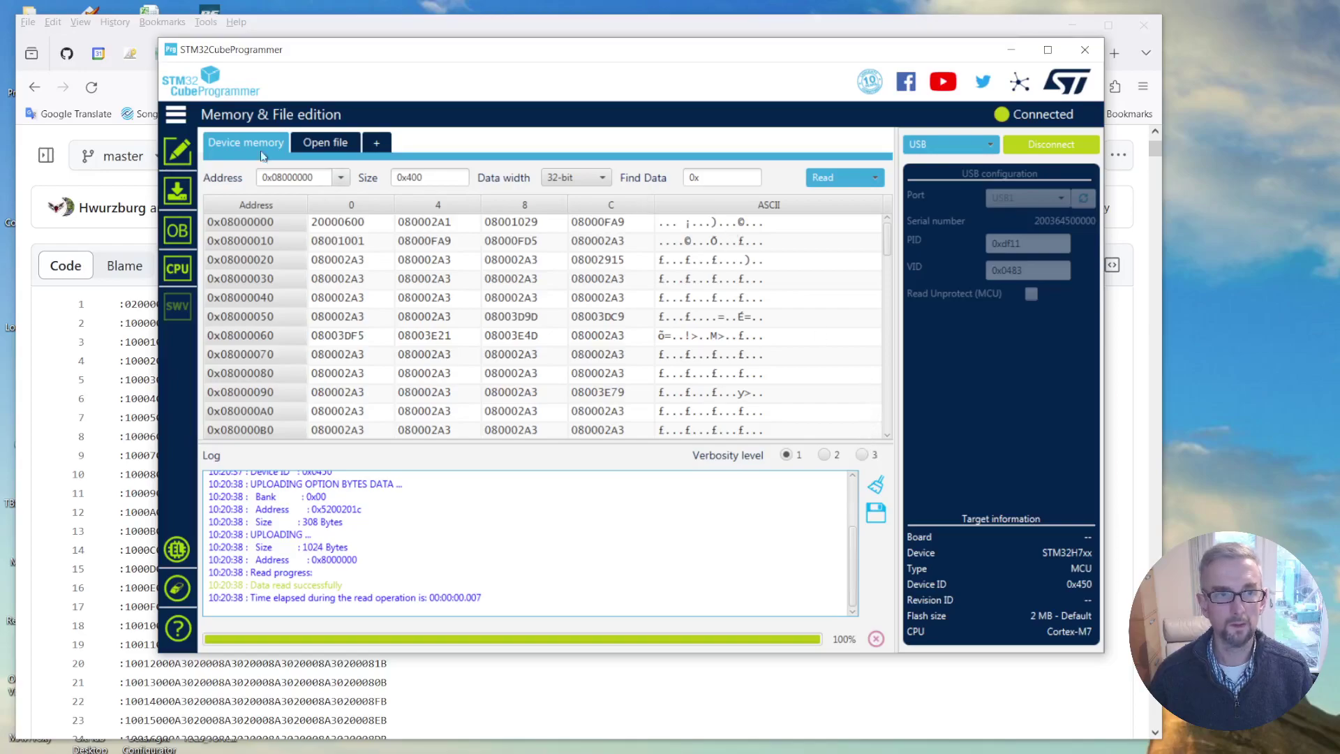
Open MatekH743-bdshot_bl.hex from Downloads into STM32CubeProgrammer
{"action": "left_click", "coordinate": [325, 140]}
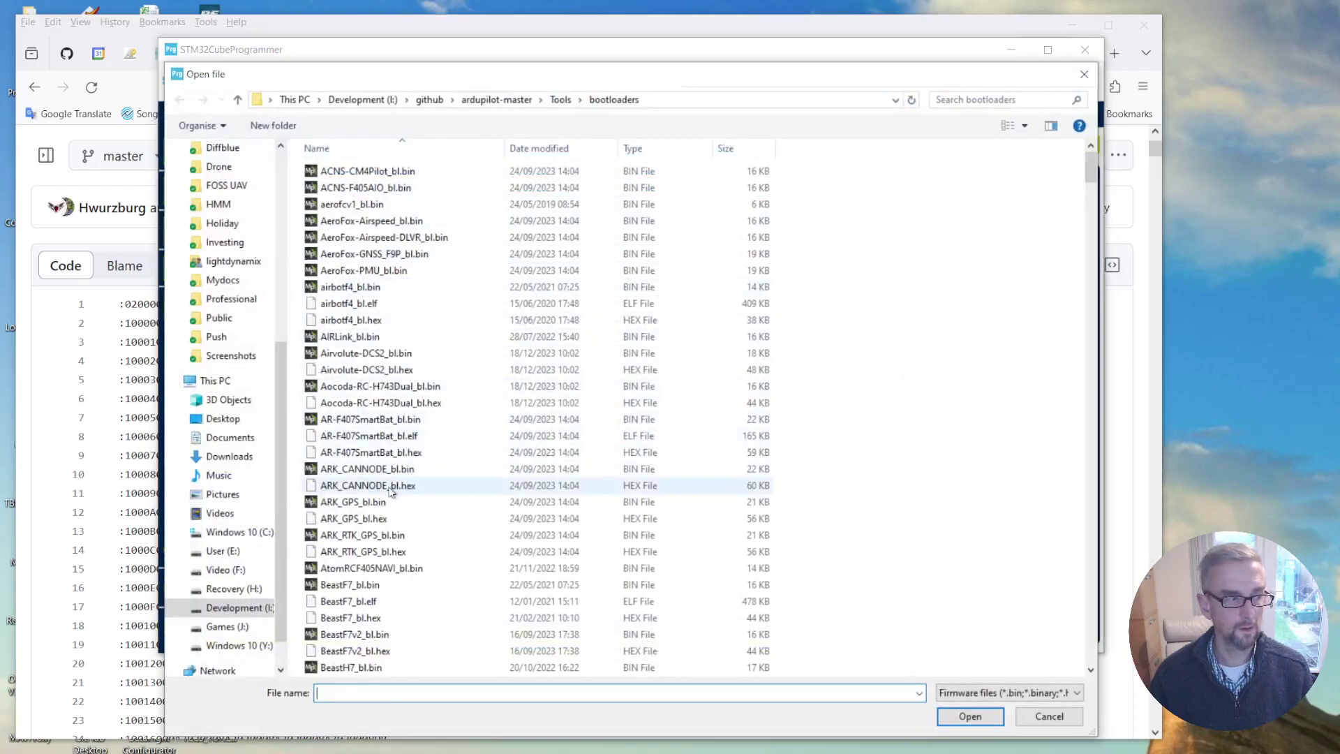
{"action": "left_click", "coordinate": [228, 457]}
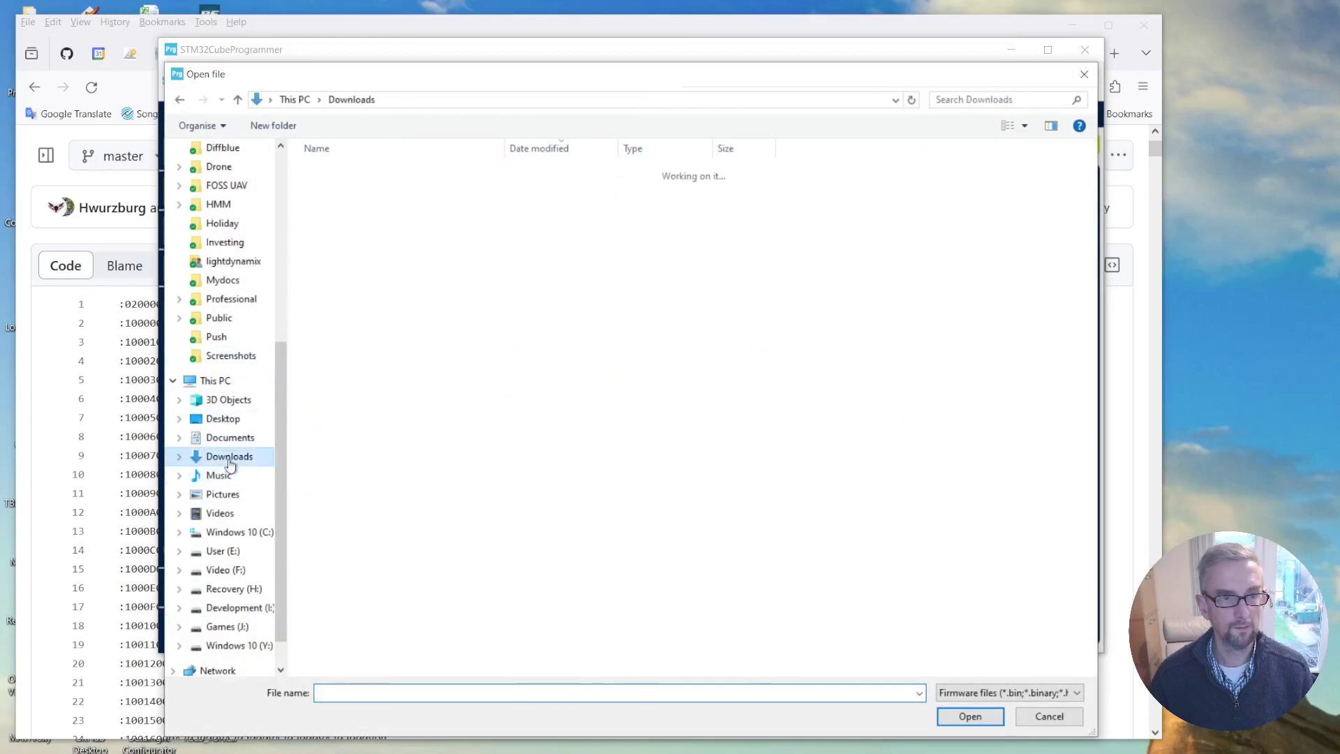
{"action": "left_click", "coordinate": [375, 193]}
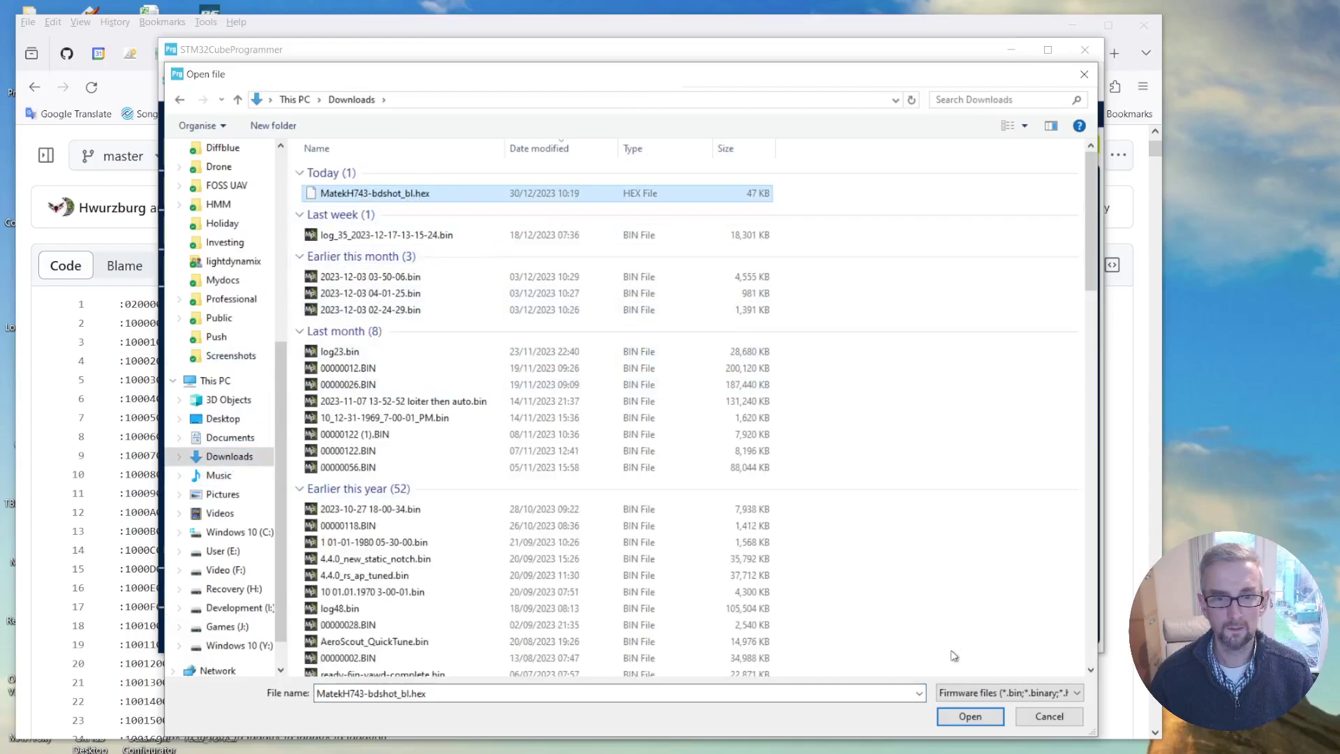
{"action": "left_click", "coordinate": [970, 717]}
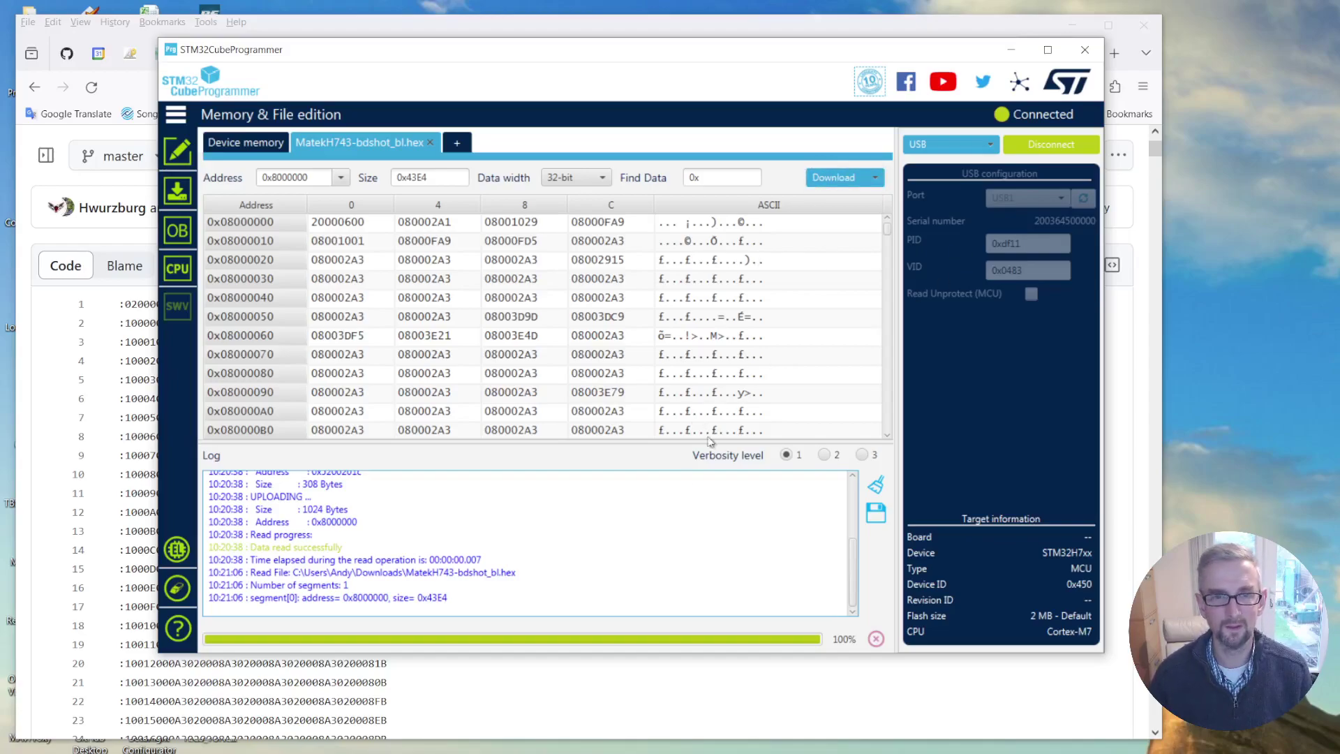
Flash the MatekH743-bdshot_bl.hex bootloader, verify it with no mismatches, then disconnect
{"action": "left_click", "coordinate": [842, 179]}
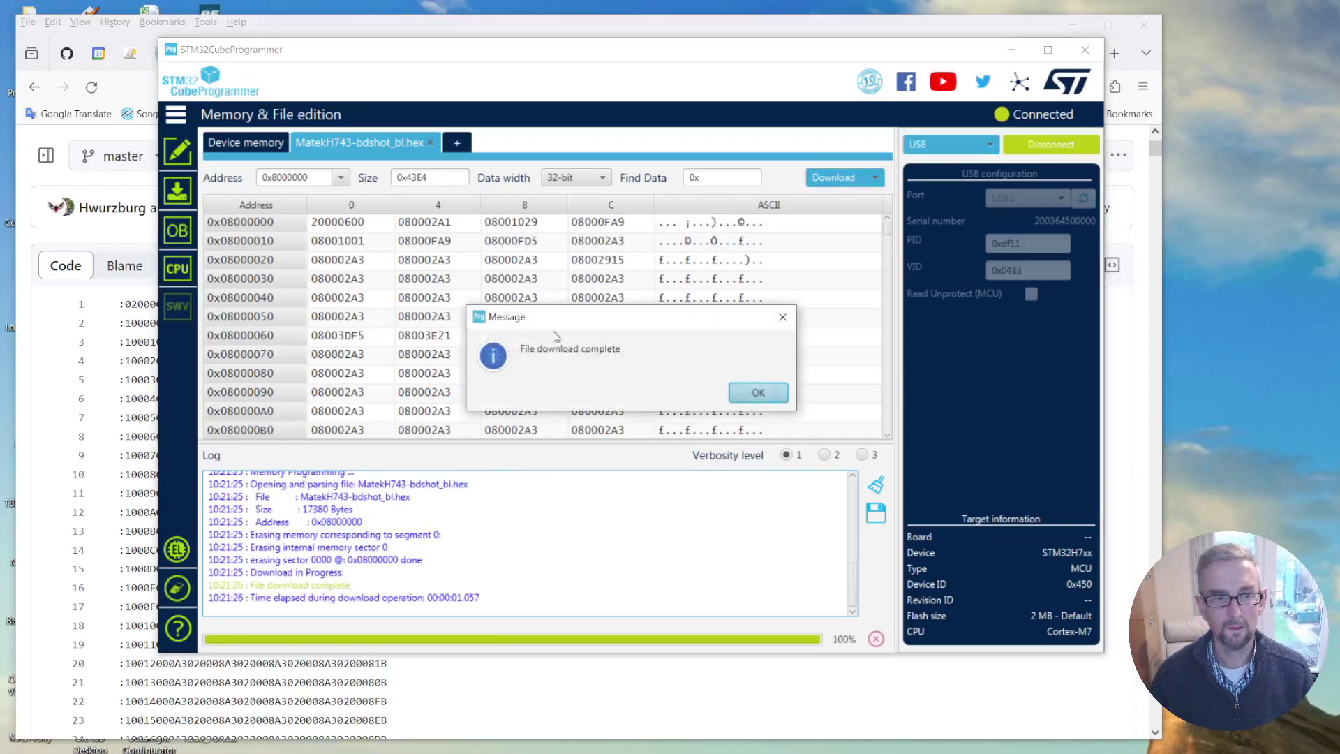
{"action": "left_click", "coordinate": [756, 393]}
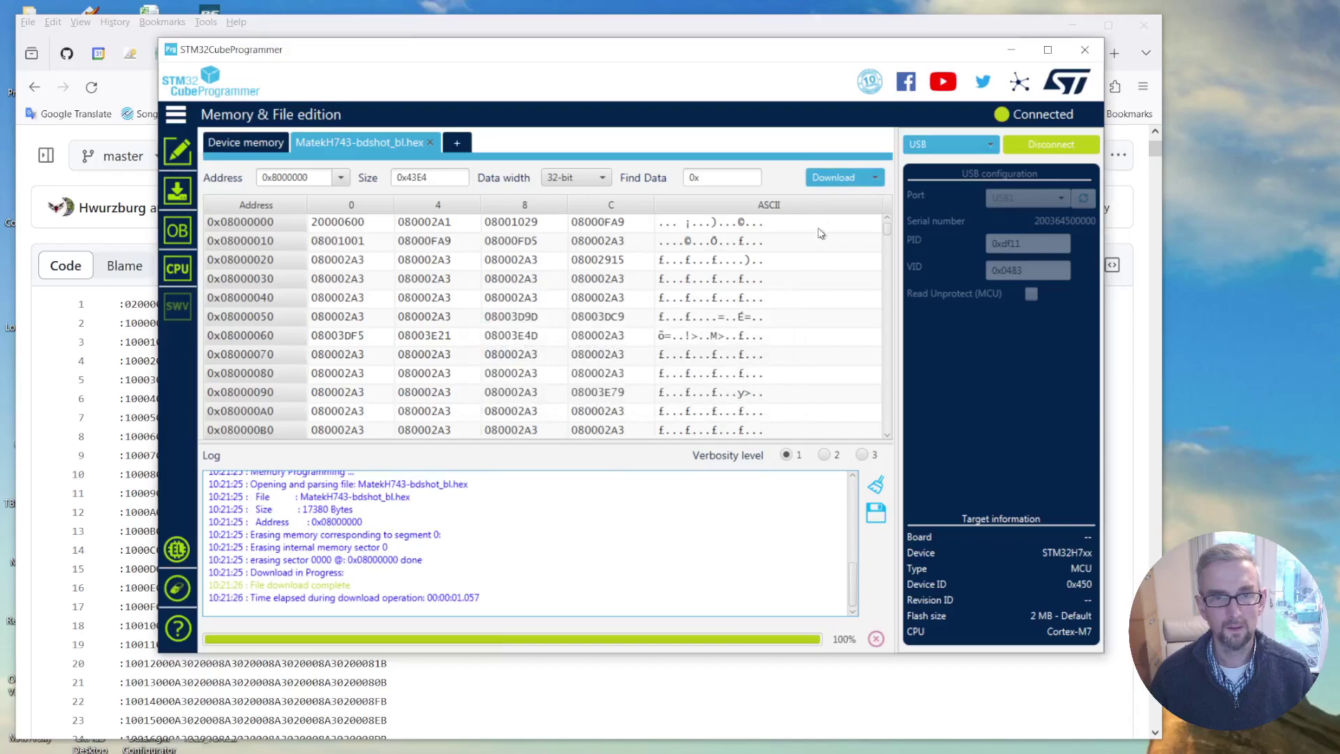
{"action": "left_click", "coordinate": [874, 178]}
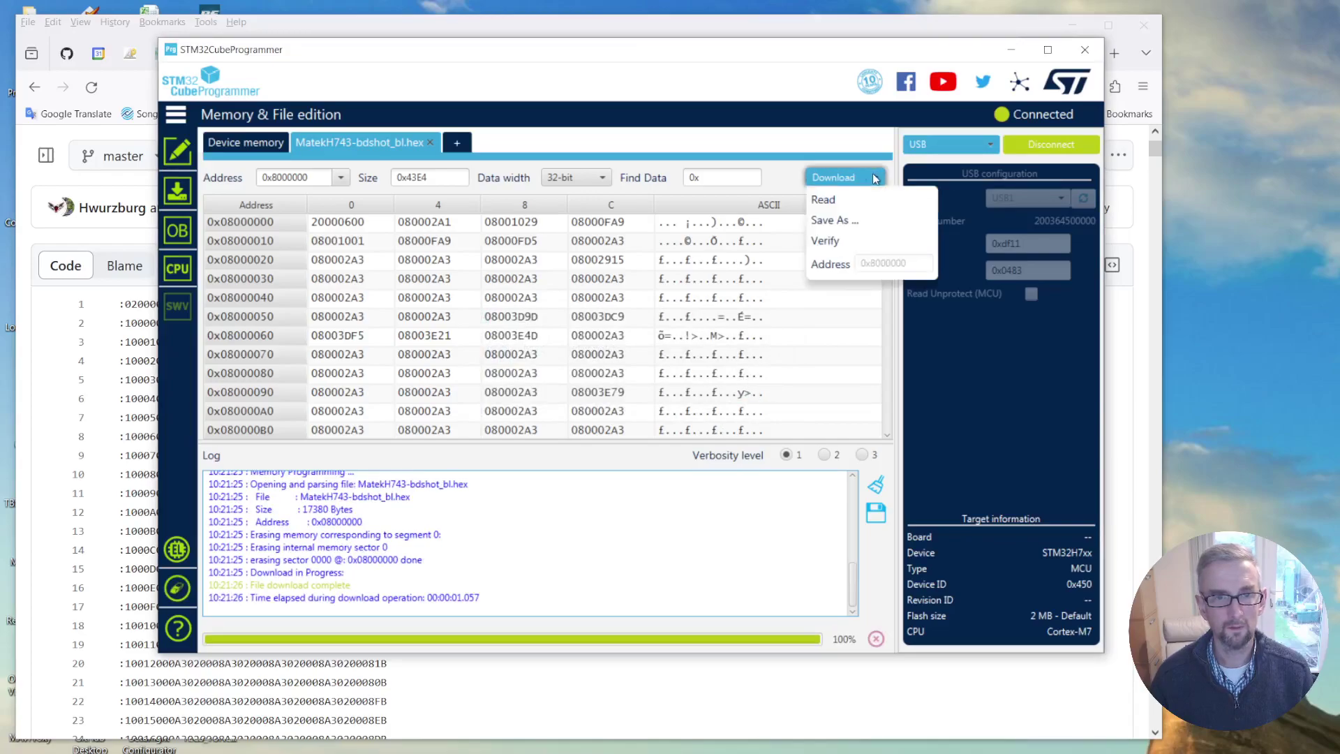
{"action": "left_click", "coordinate": [864, 243]}
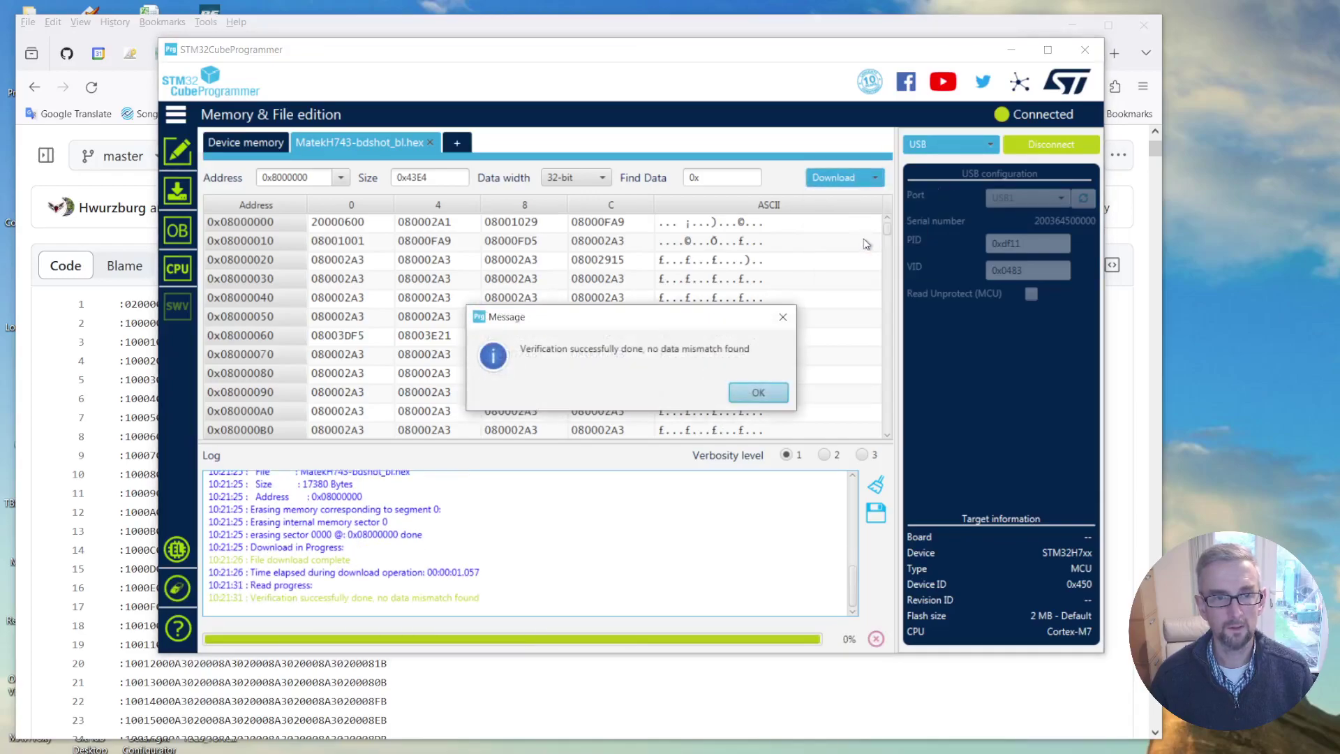
{"action": "left_click", "coordinate": [774, 394]}
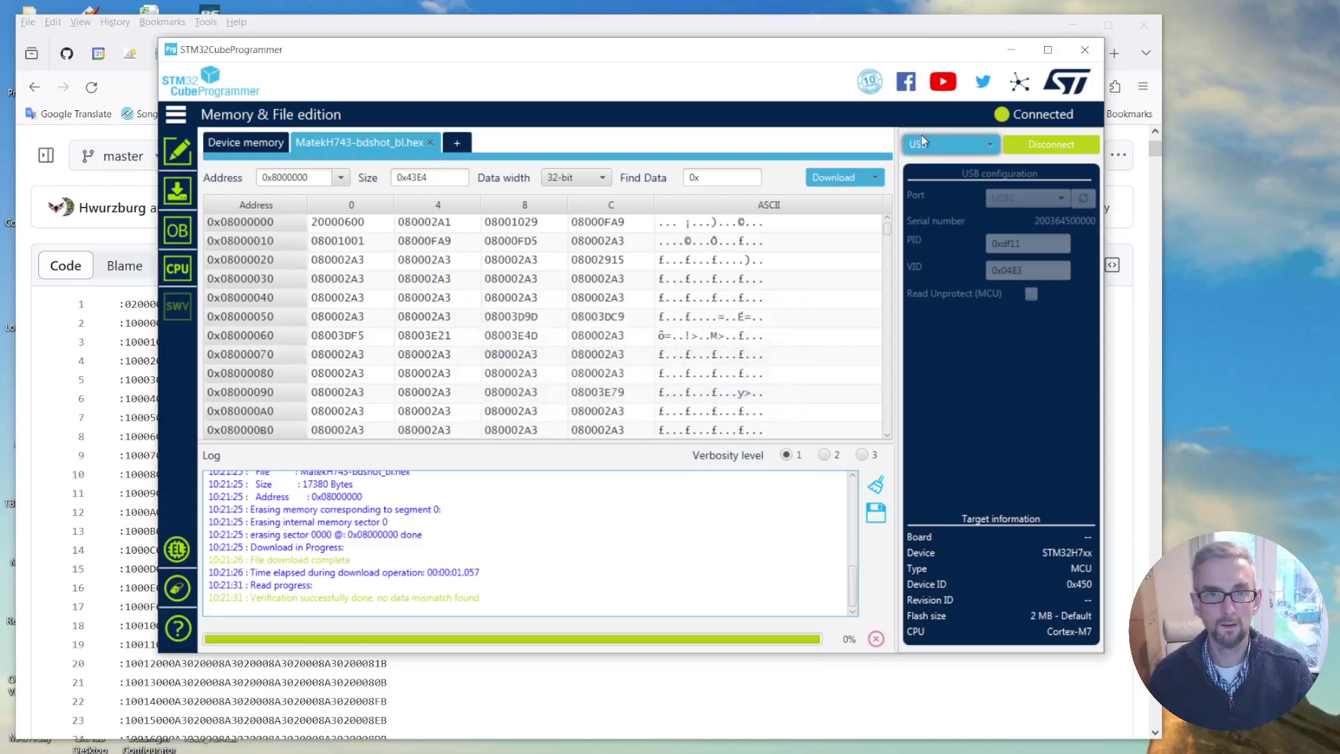
{"action": "left_click", "coordinate": [1065, 144]}
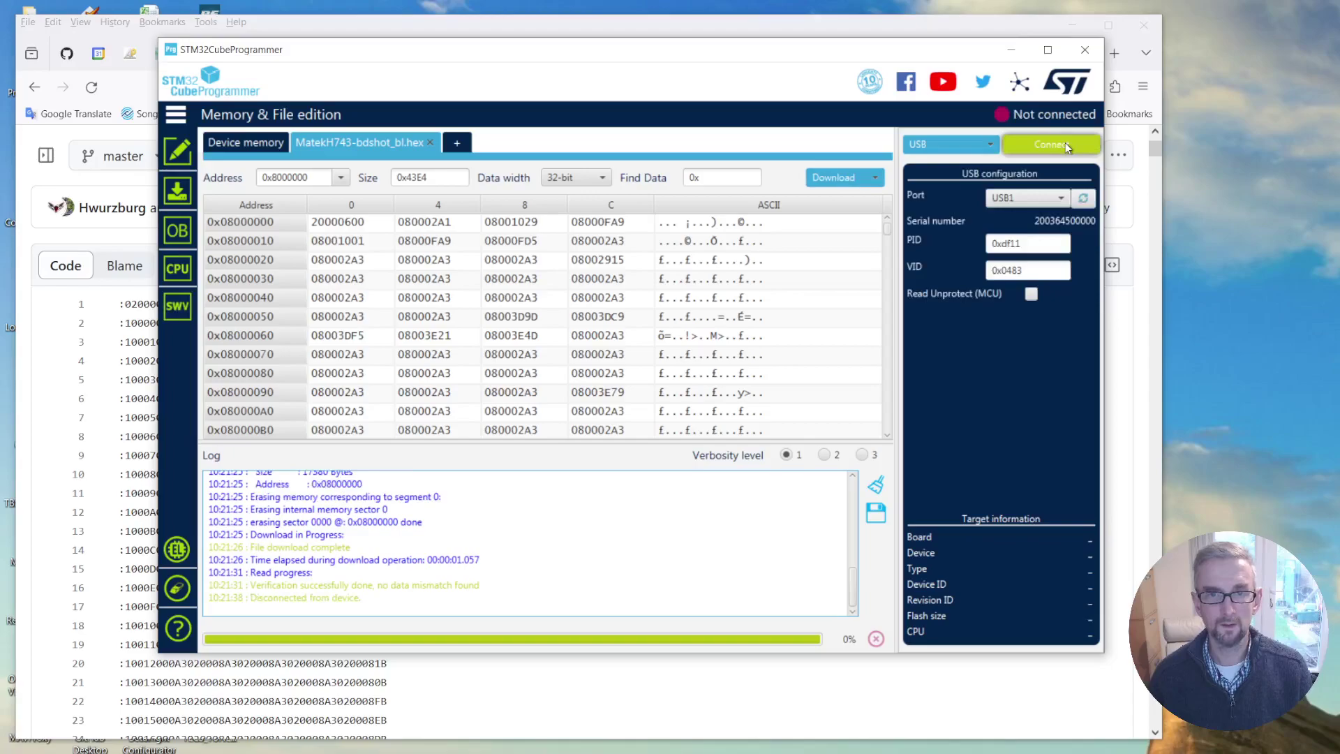
Confirm in Device Manager that the board shows as ArduPilot MAVLink (COM36), then return to Mission Planner
{"action": "left_click", "coordinate": [1011, 50]}
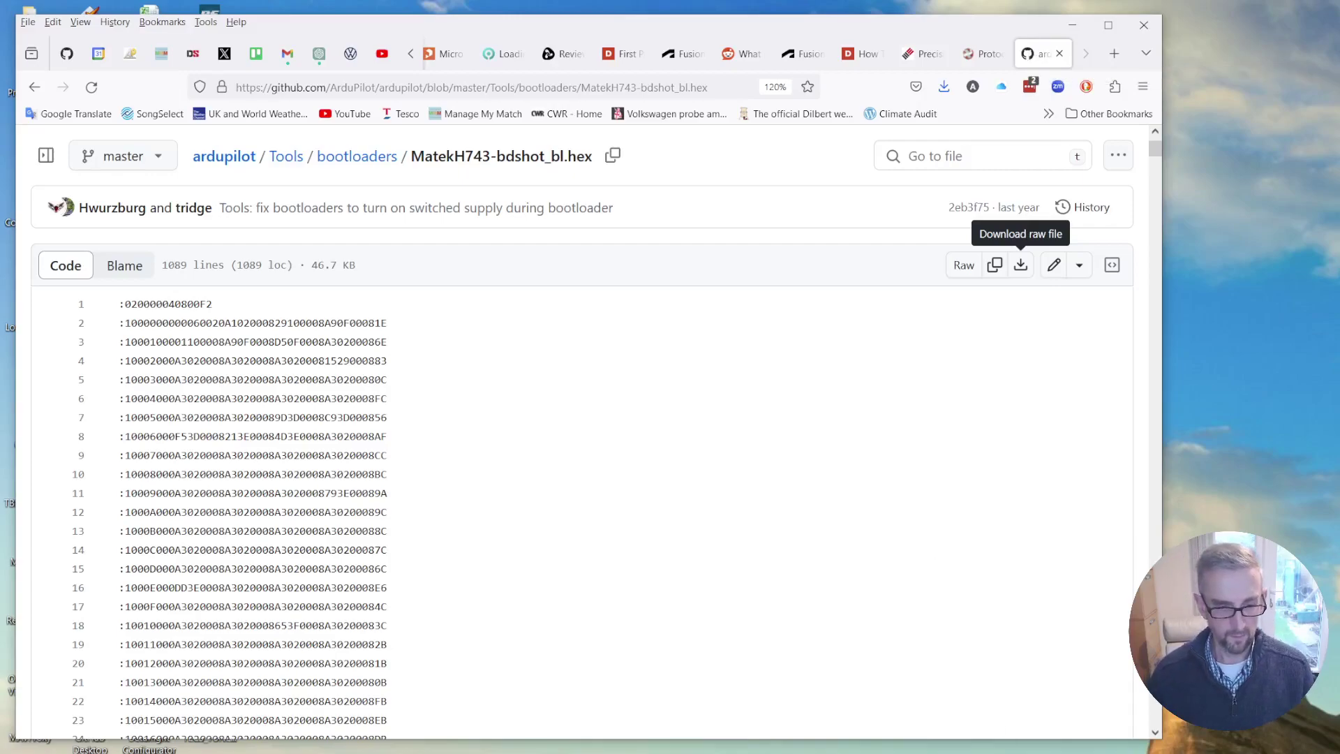
{"action": "key", "text": "alt+Tab"}
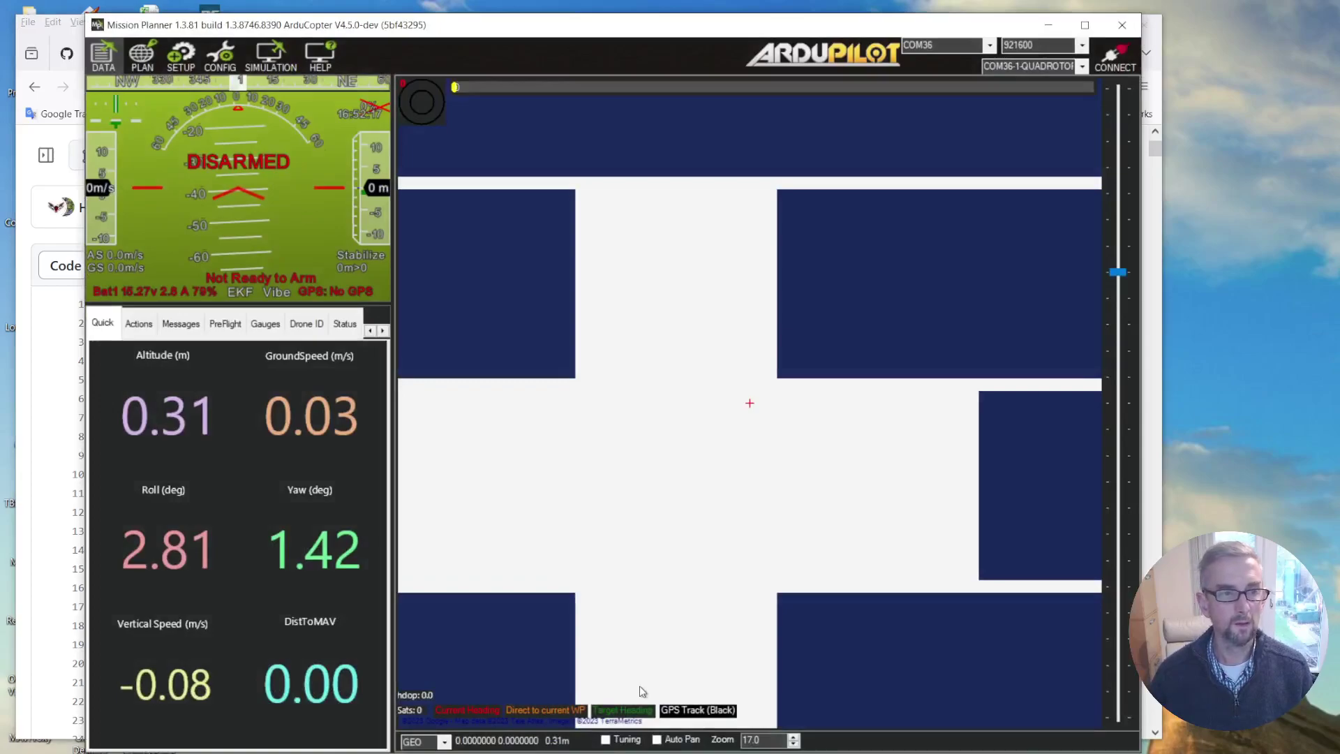
{"action": "left_click", "coordinate": [1048, 25]}
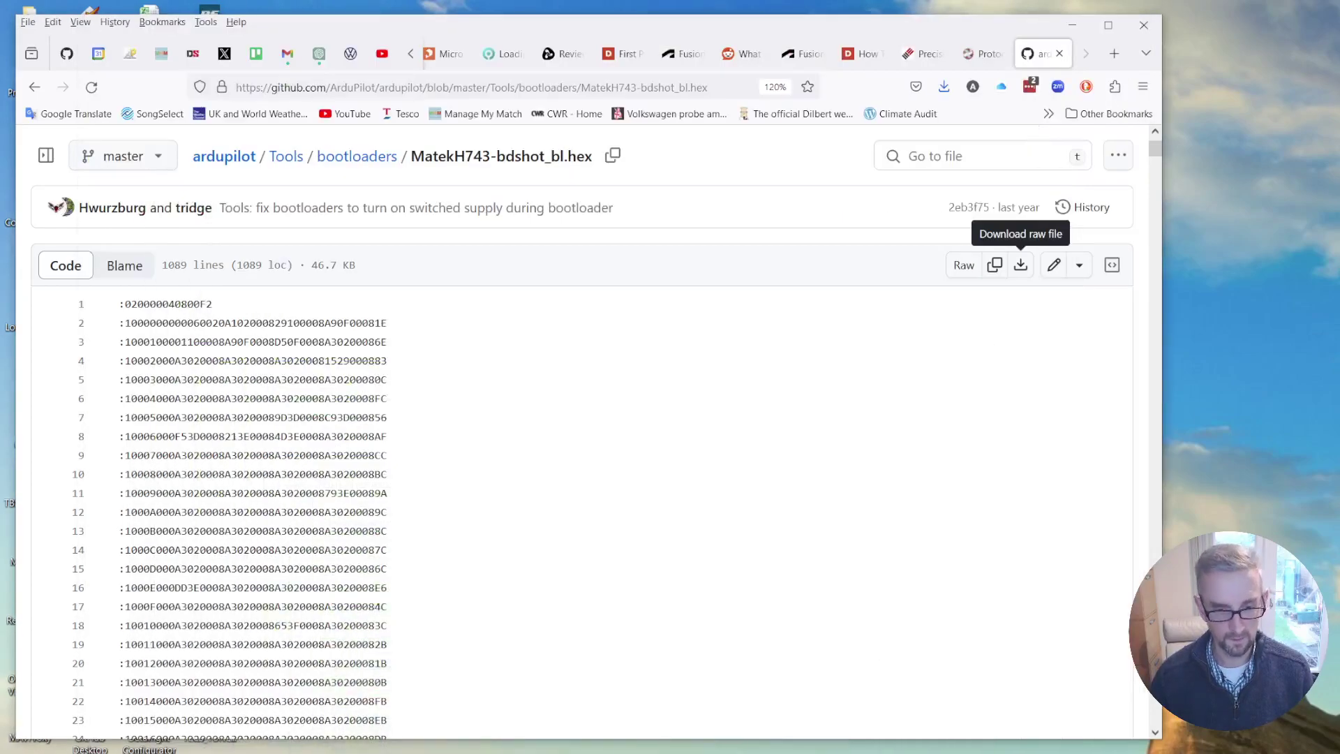
{"action": "key", "text": "alt+Tab"}
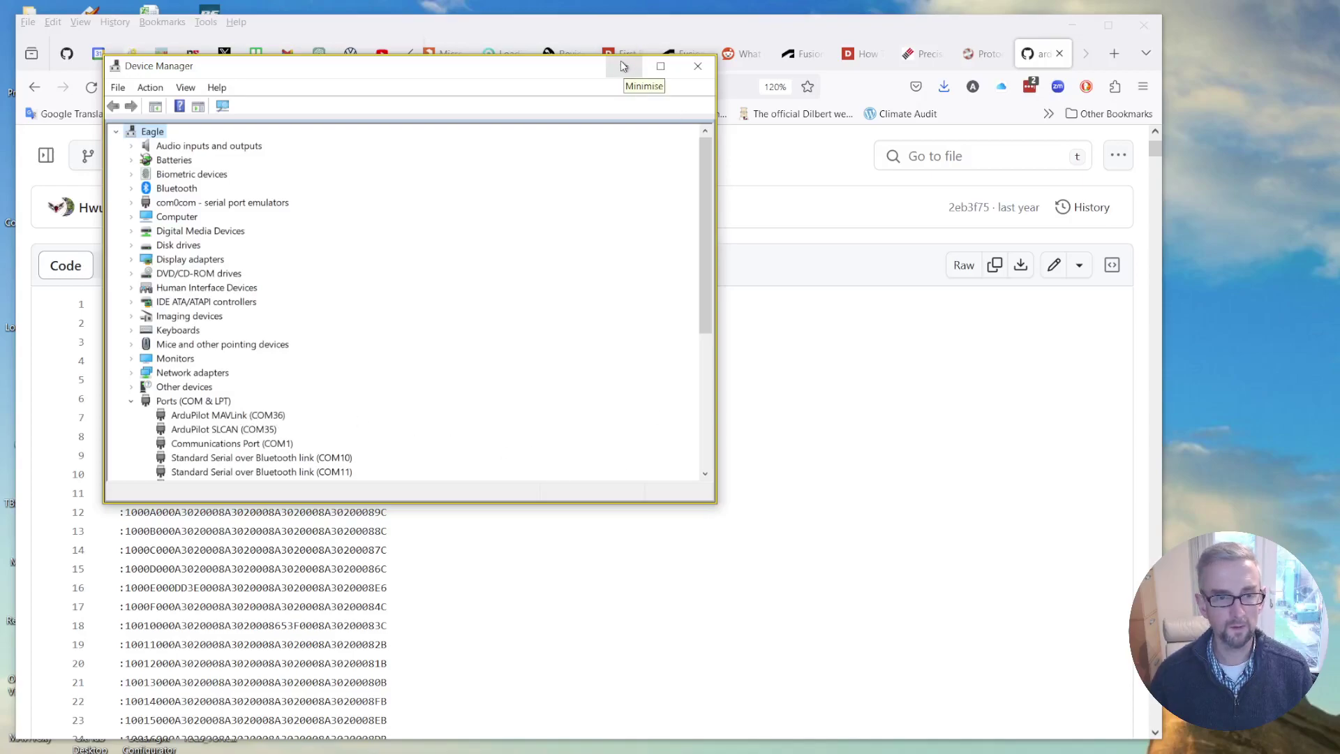
{"action": "left_click", "coordinate": [620, 64]}
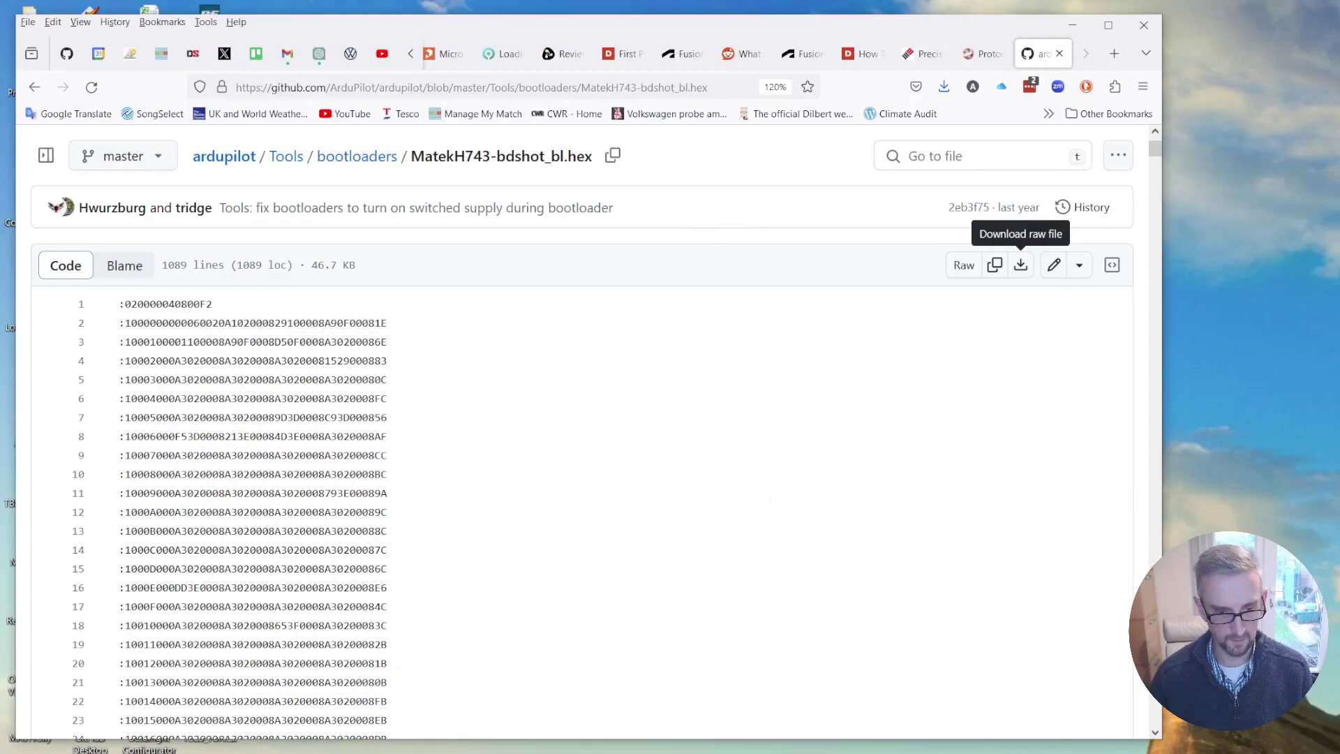
{"action": "left_click", "coordinate": [763, 743]}
Install quad Copter V4.4.4 firmware for MatekH743-bdshot and connect on COM36 at 921600
{"action": "left_click", "coordinate": [181, 56]}
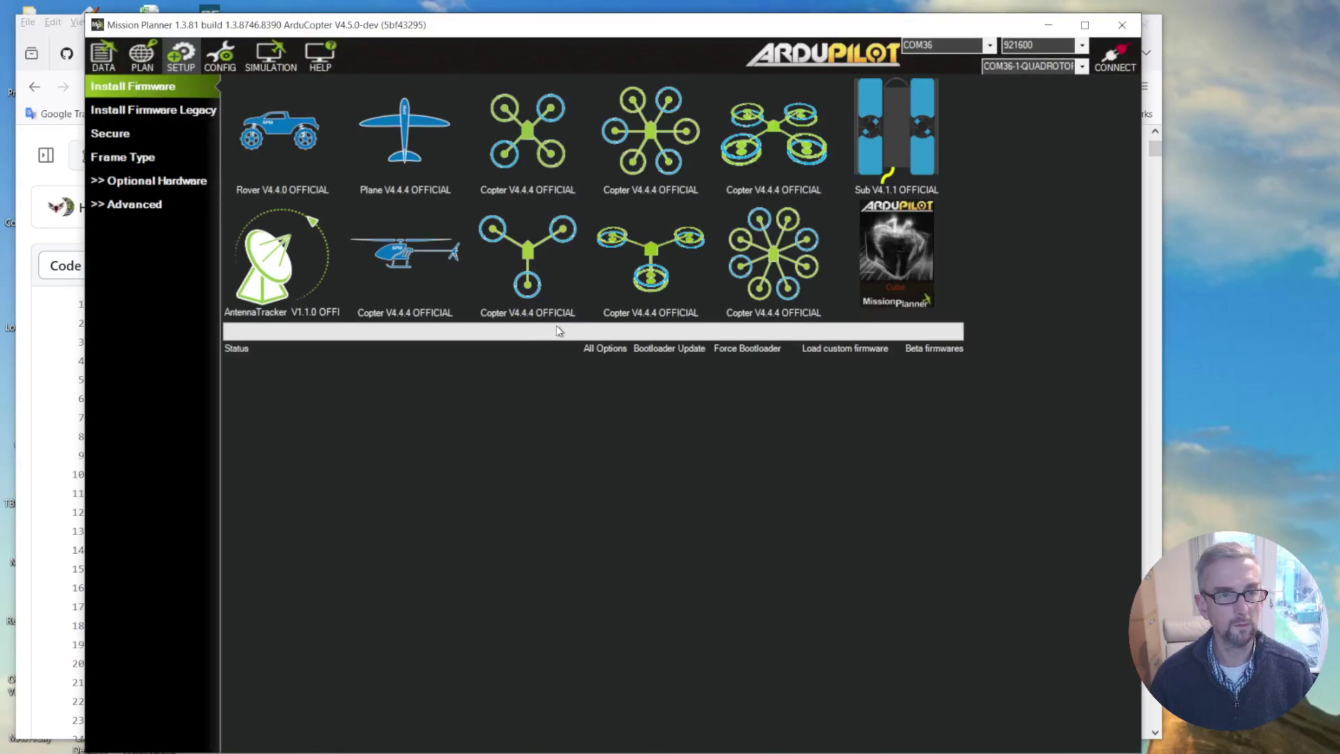
{"action": "left_click", "coordinate": [528, 140]}
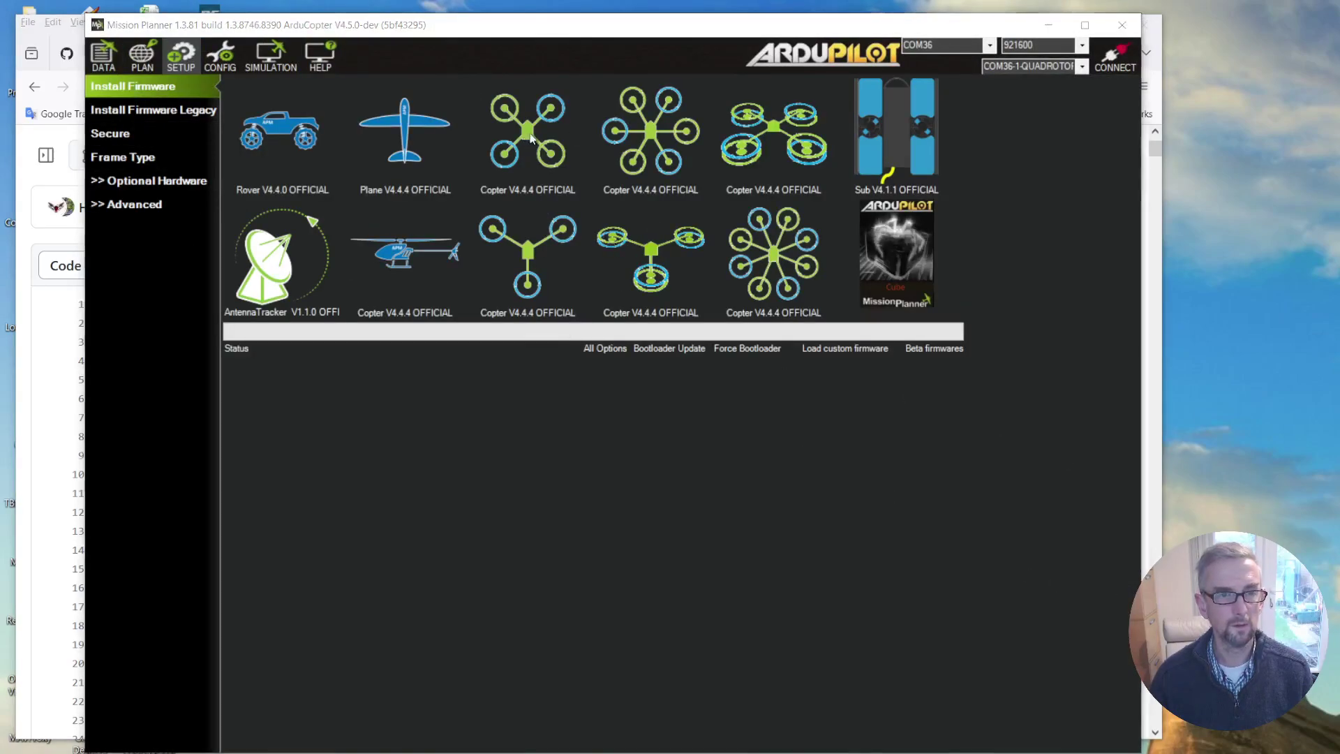
{"action": "left_click", "coordinate": [1283, 701]}
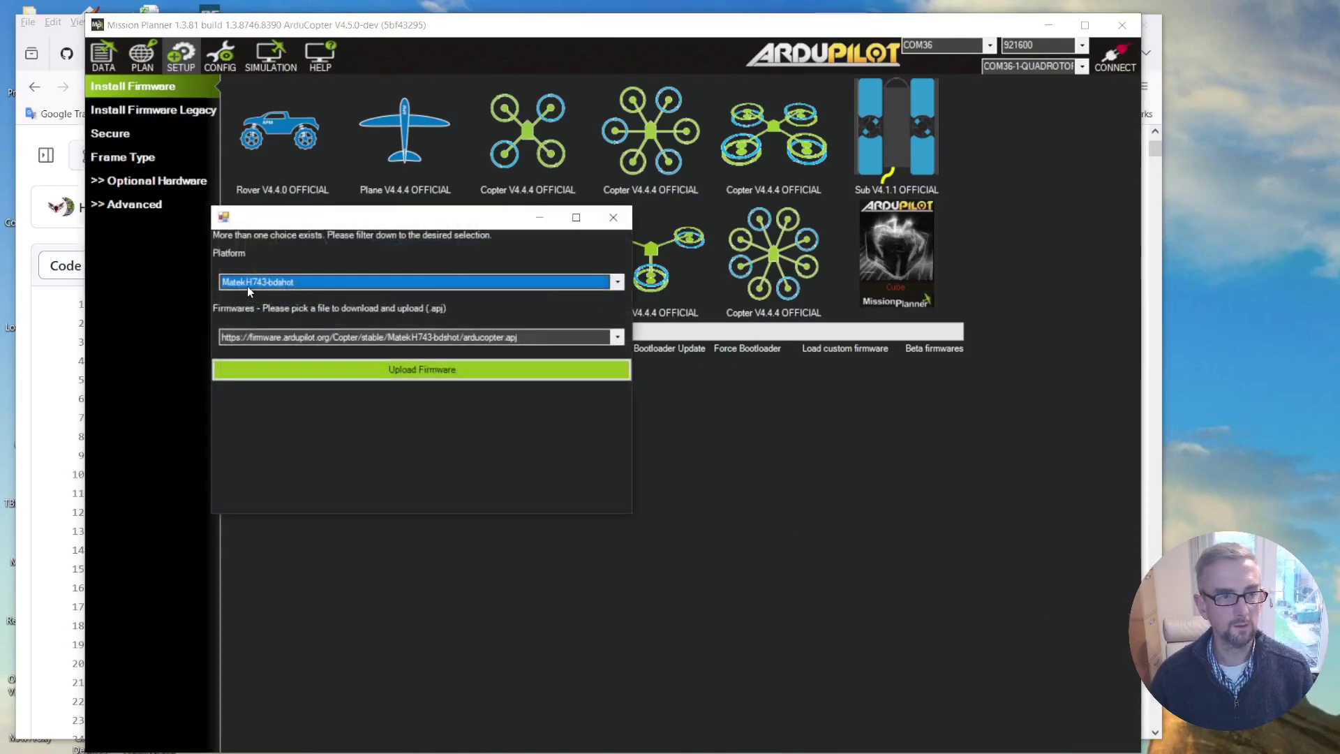
{"action": "left_click", "coordinate": [463, 371]}
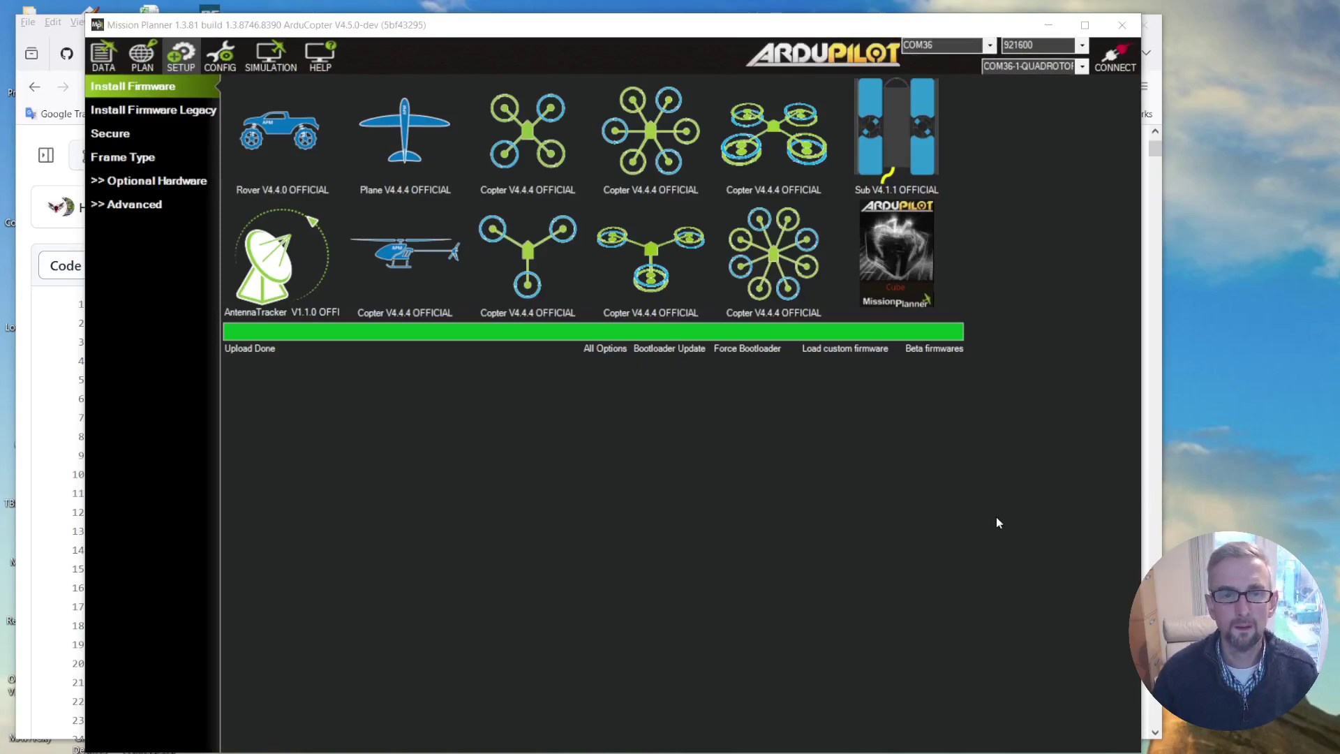
{"action": "left_click", "coordinate": [1114, 57]}
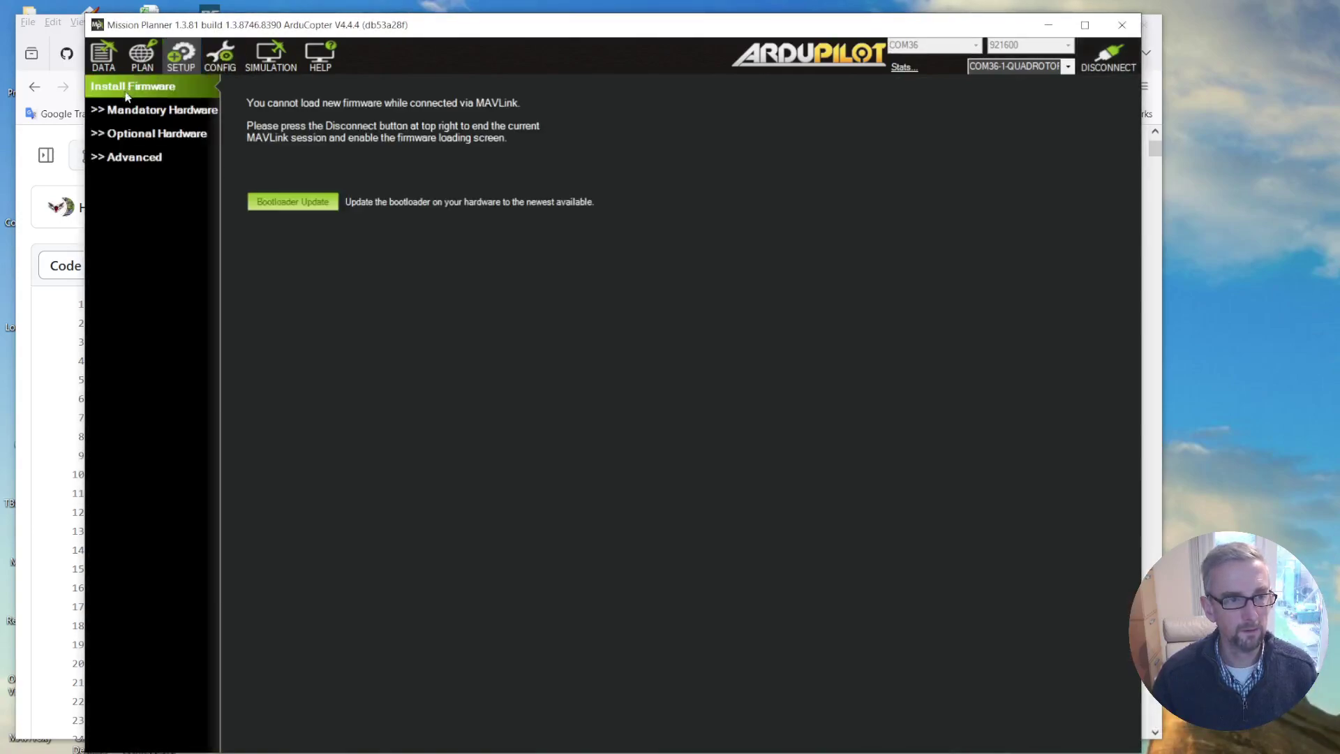
Set the frame class to Quad under Mandatory Hardware, then go to Accel Calibration
{"action": "left_click", "coordinate": [141, 110]}
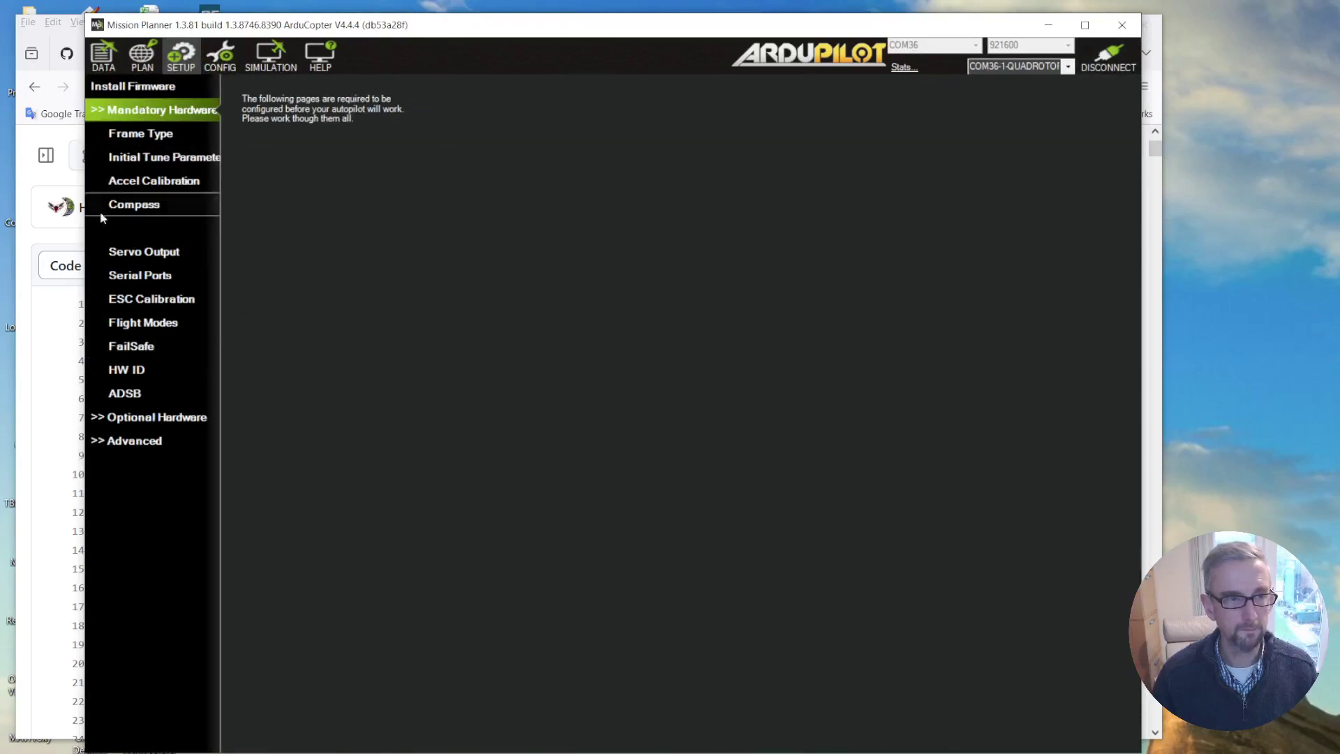
{"action": "left_click", "coordinate": [160, 141]}
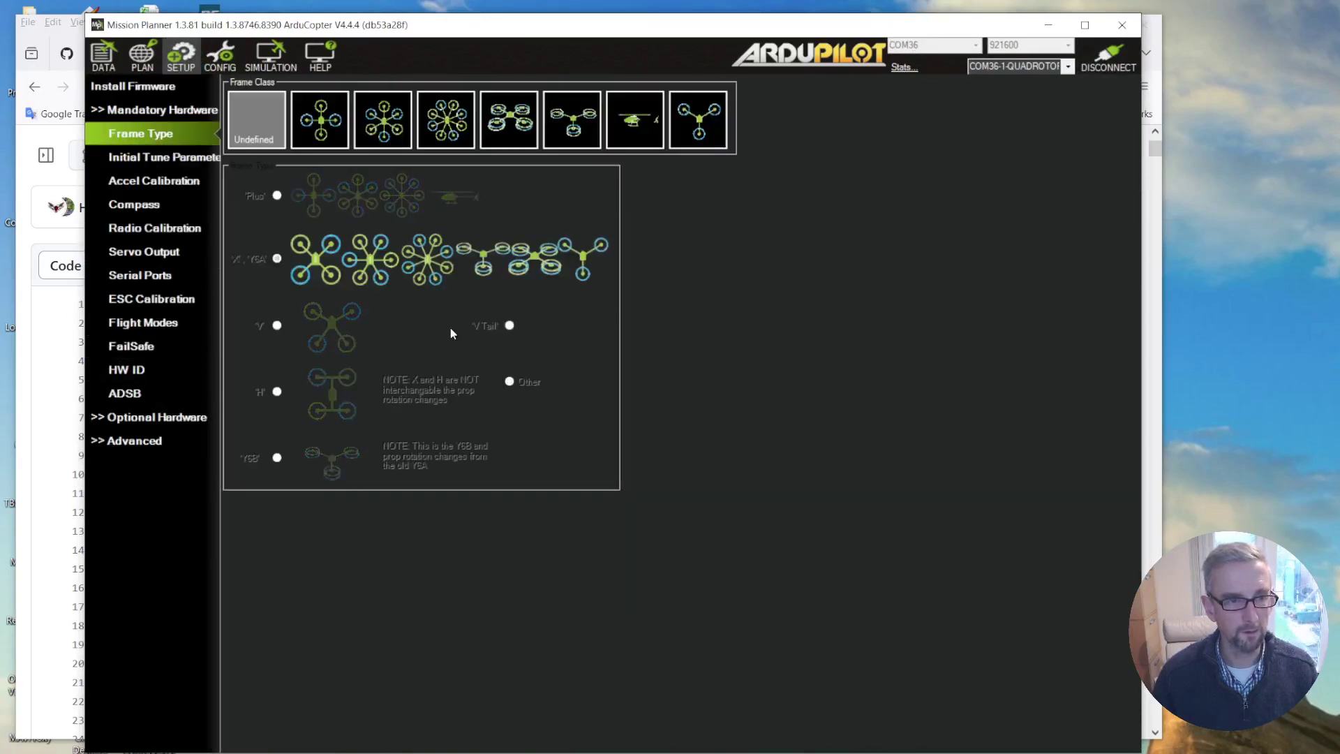
{"action": "left_click", "coordinate": [307, 120]}
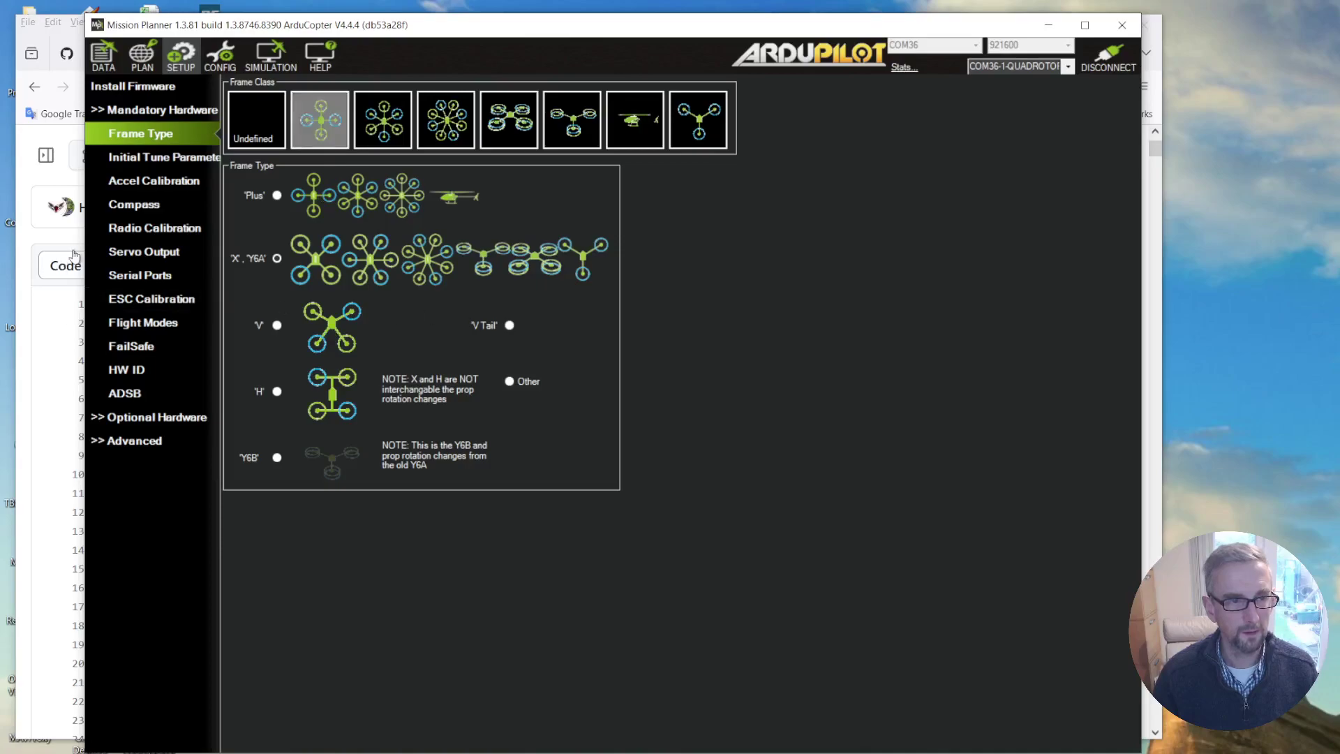
{"action": "left_click", "coordinate": [174, 186]}
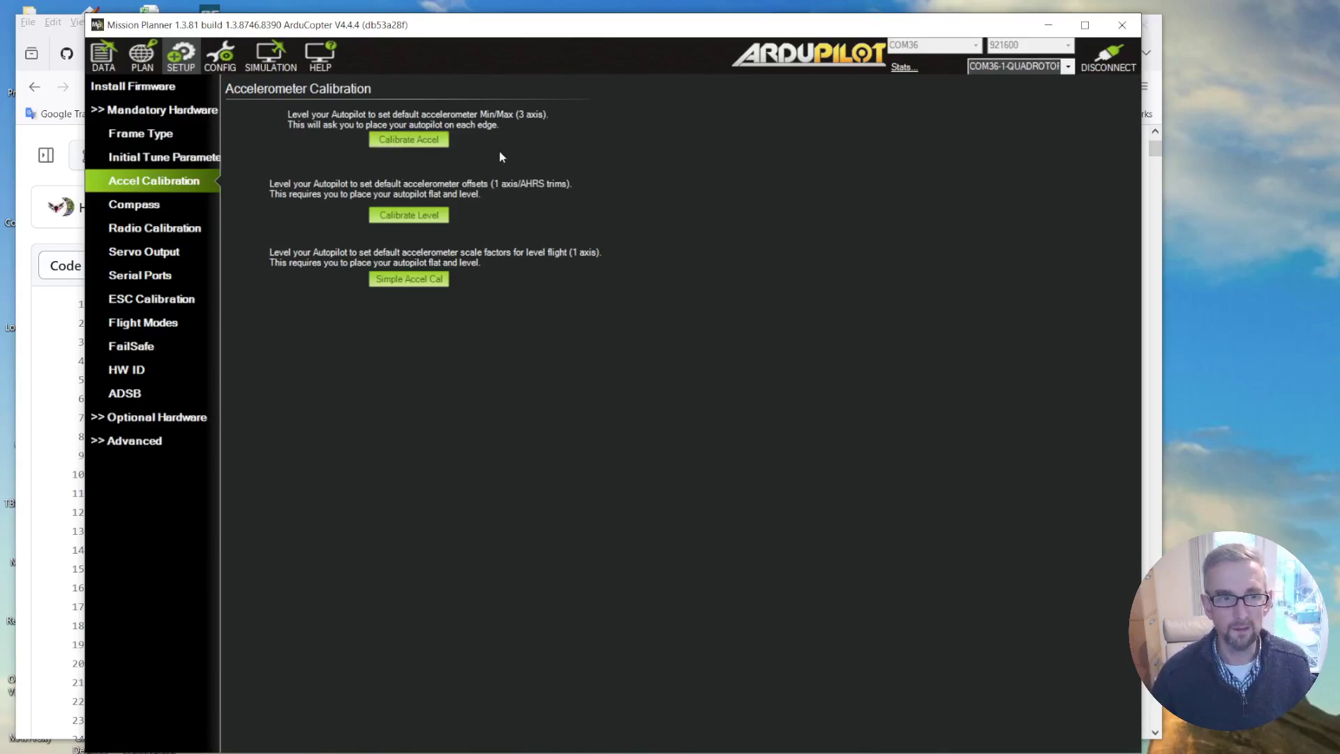
Calibrate the accelerometer through each orientation (level, left side, and the rest) until it reports Calibration successful
{"action": "left_click", "coordinate": [418, 142]}
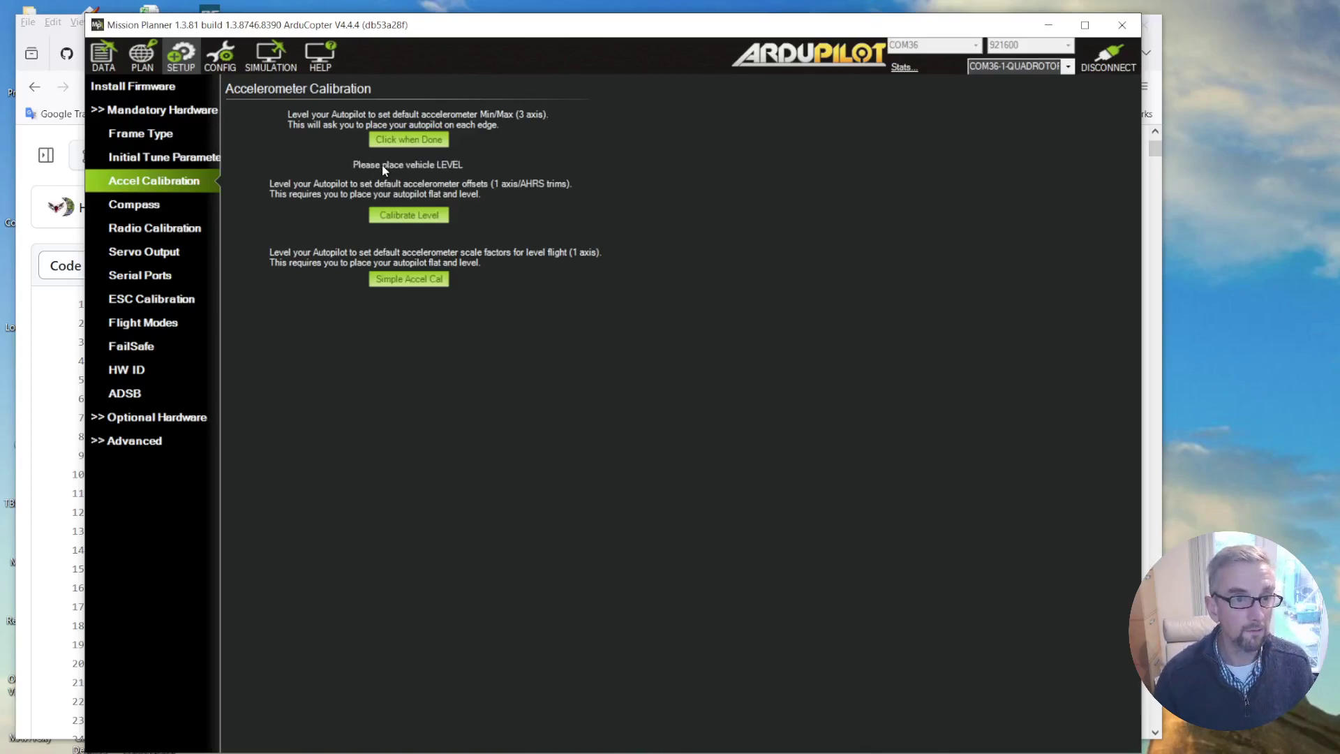
{"action": "key", "text": "Return"}
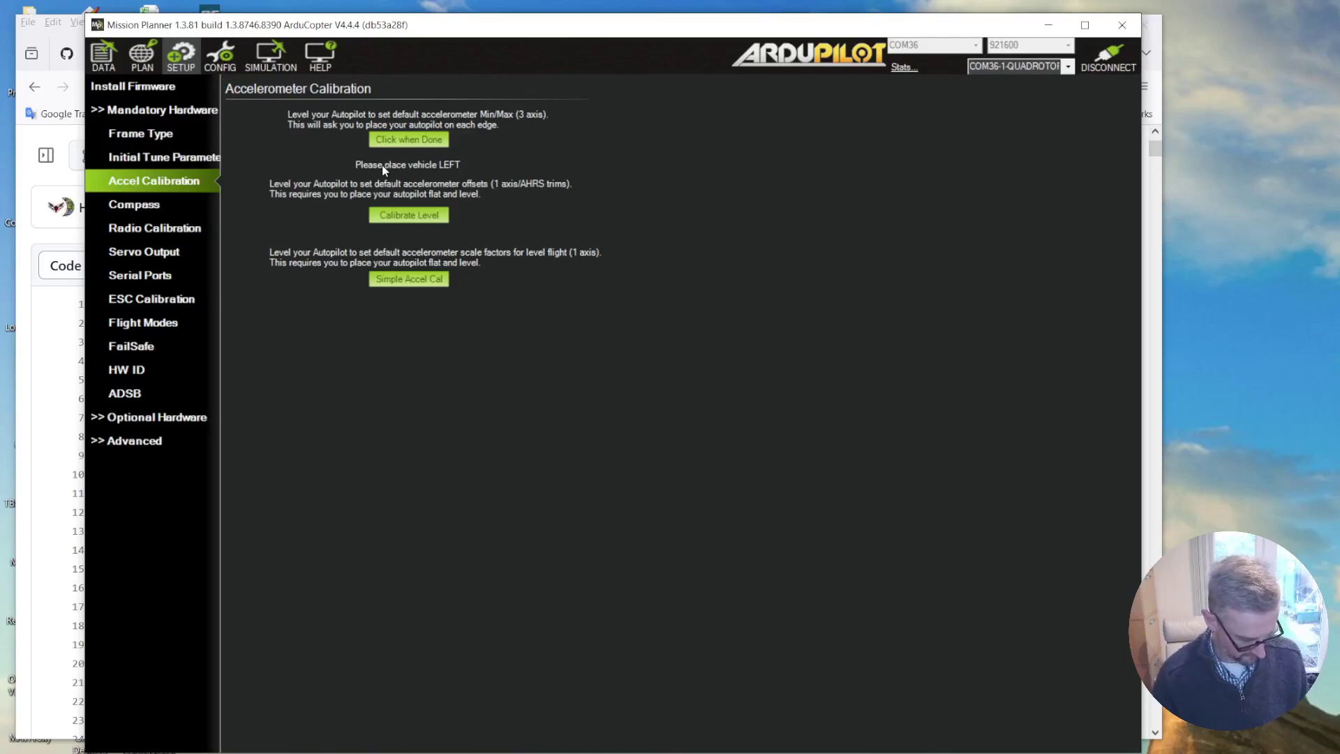
{"action": "key", "text": "Return"}
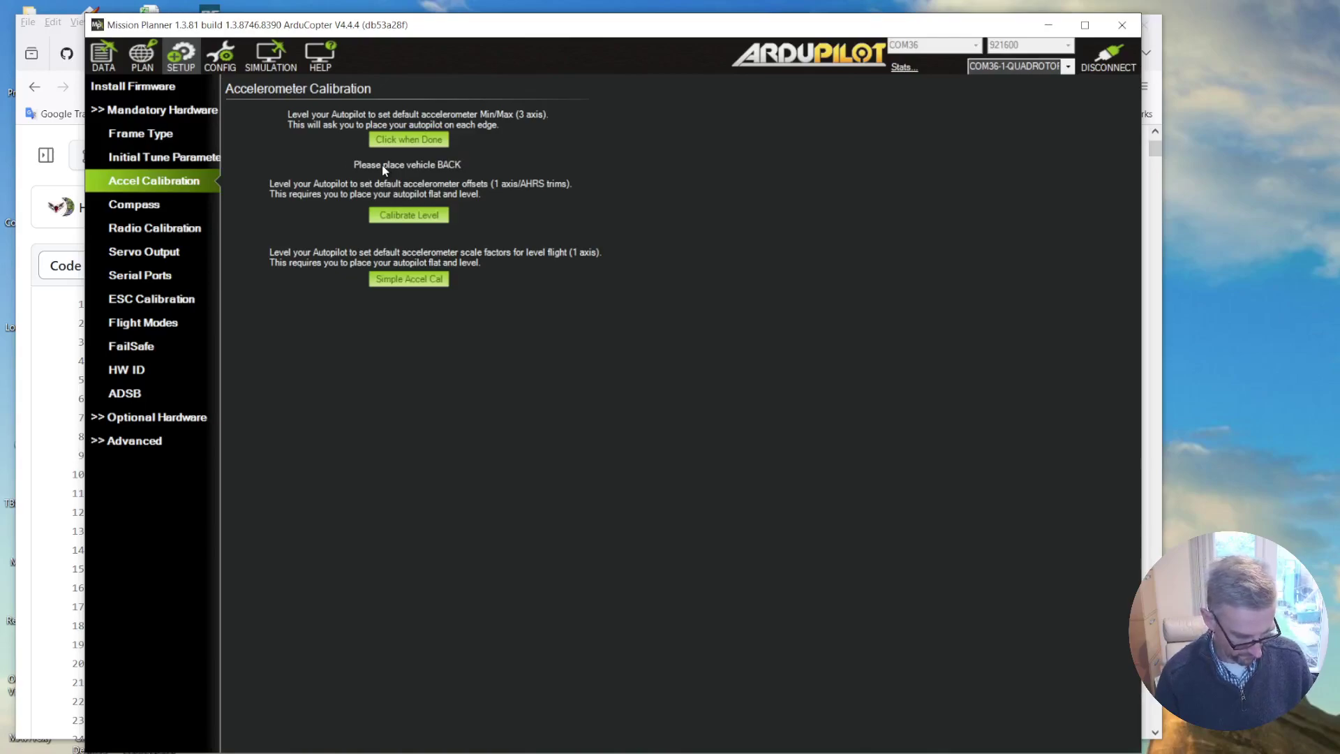
{"action": "key", "text": "Return"}
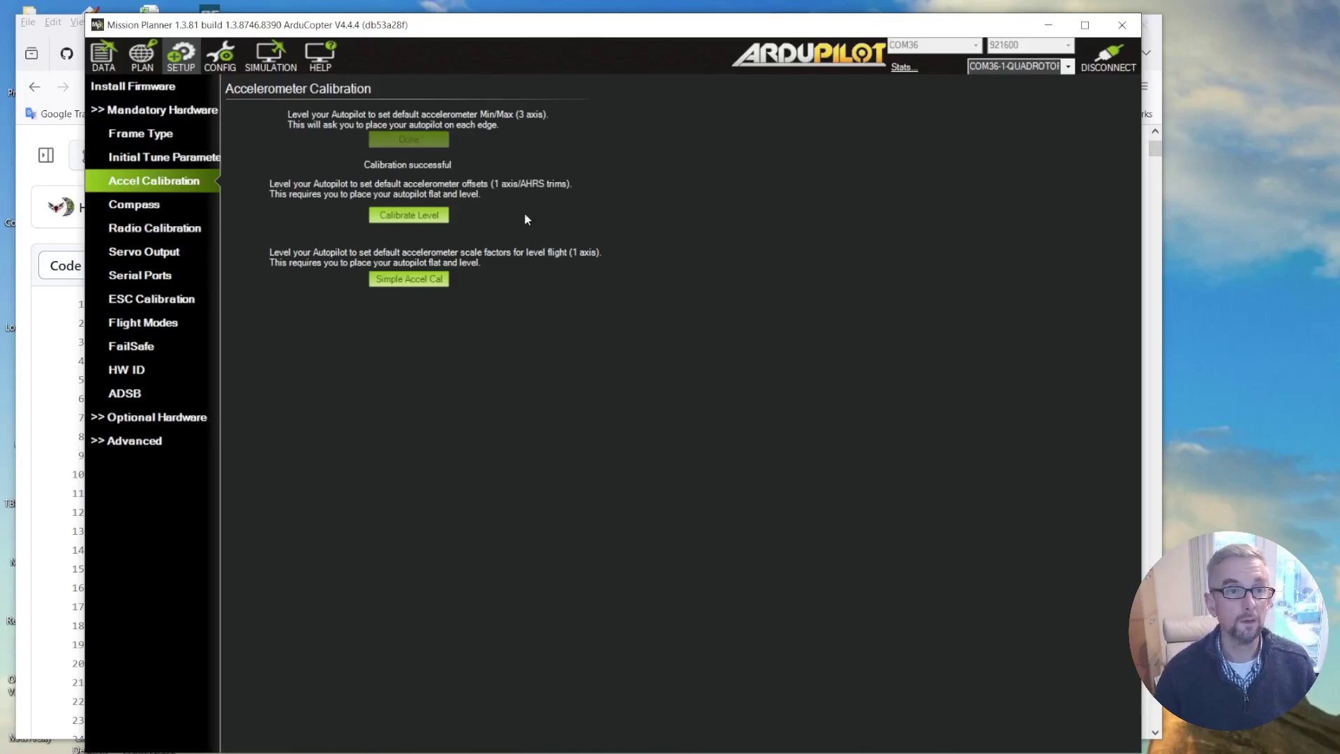
{"action": "left_click", "coordinate": [218, 60]}
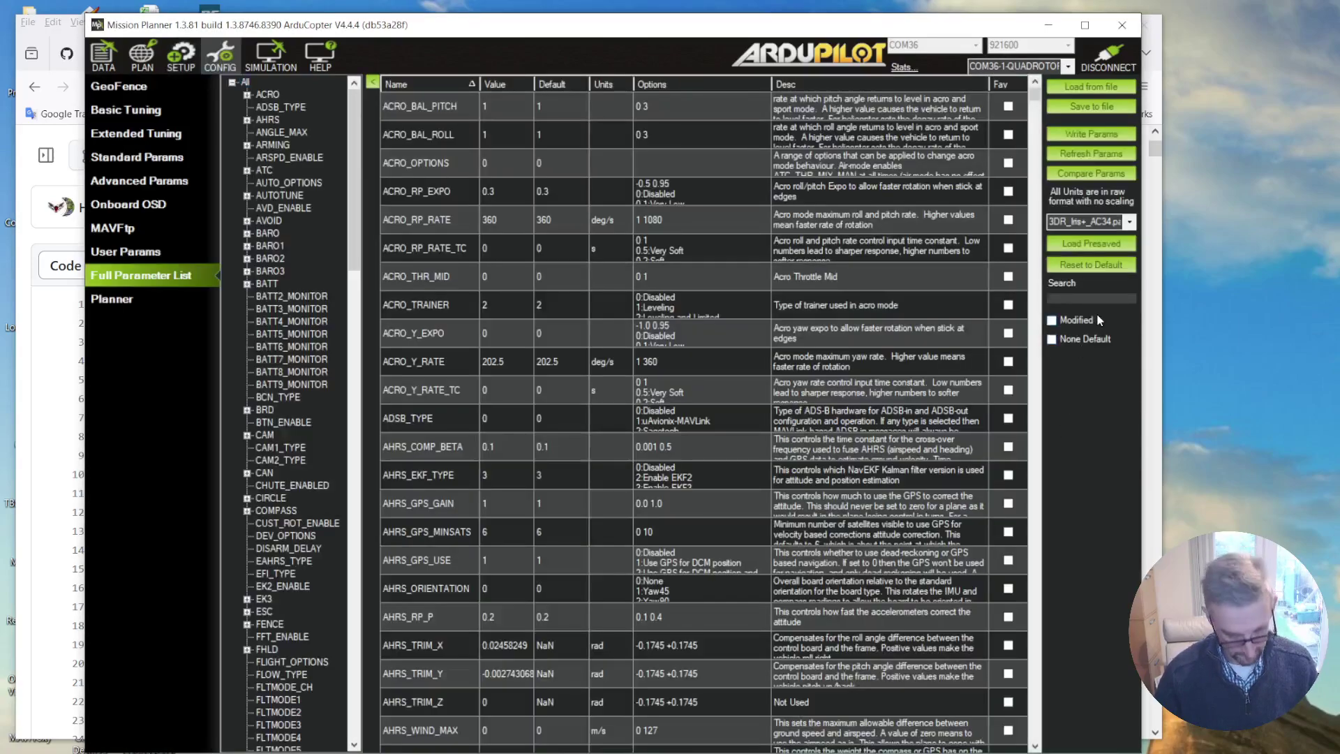
Filter parameters by 'servo_blh', change SERVO_BLH_AUTO to 1, and write it to the copter
{"action": "type", "text": "servo_blh"}
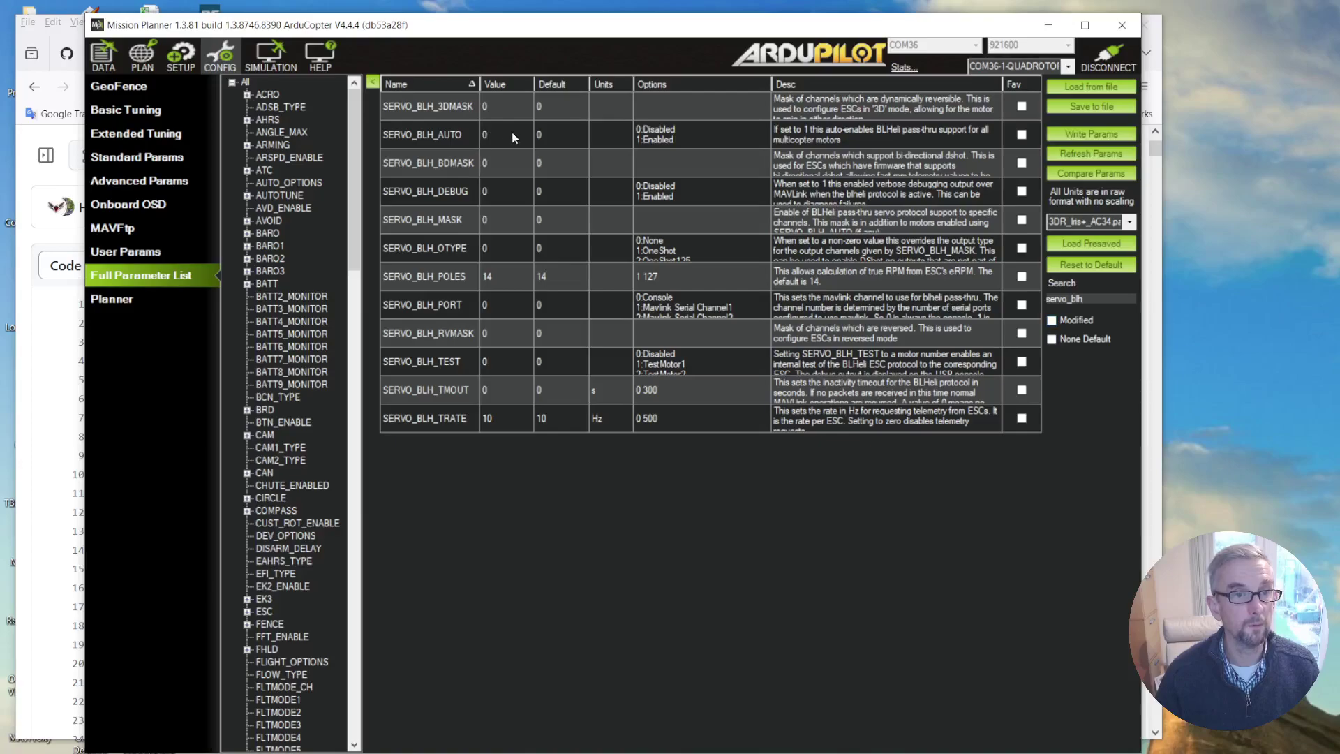
{"action": "left_click", "coordinate": [516, 137]}
{"action": "type", "text": "1"}
{"action": "key", "text": "Tab"}
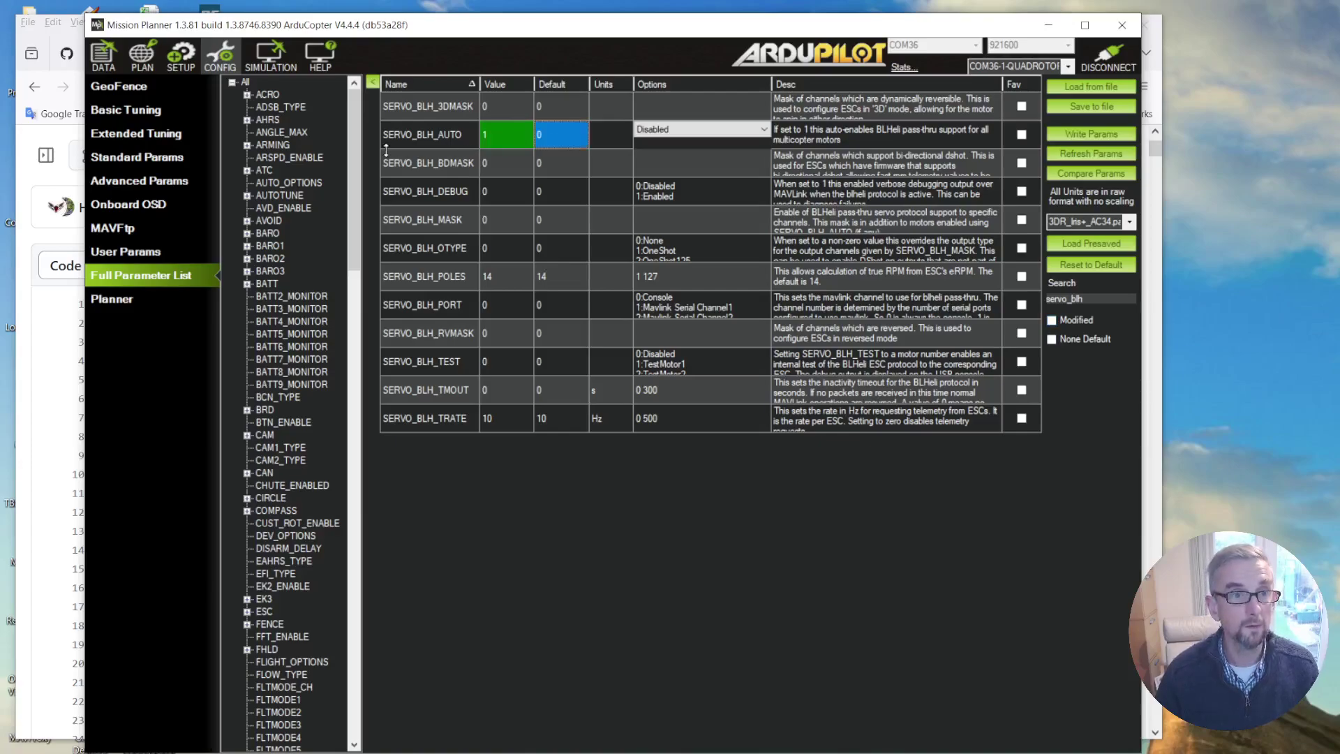
{"action": "left_click", "coordinate": [1107, 133]}
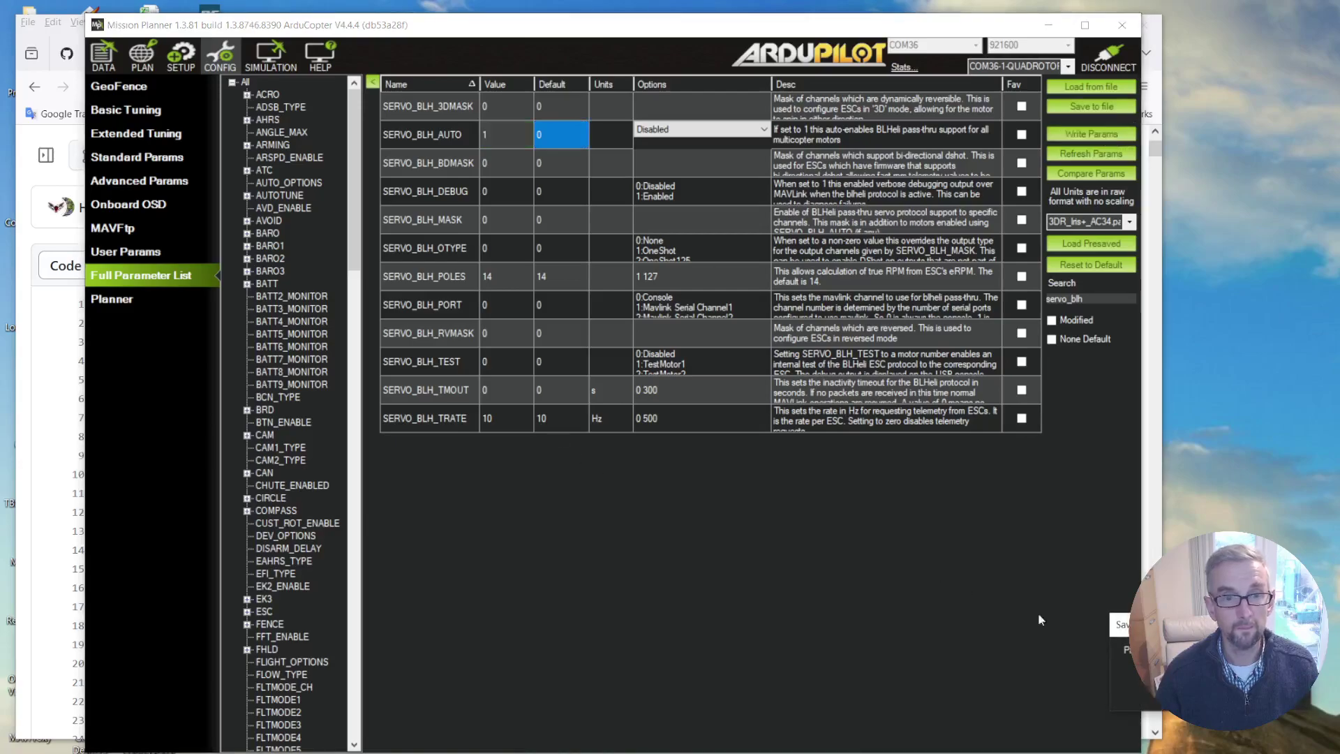